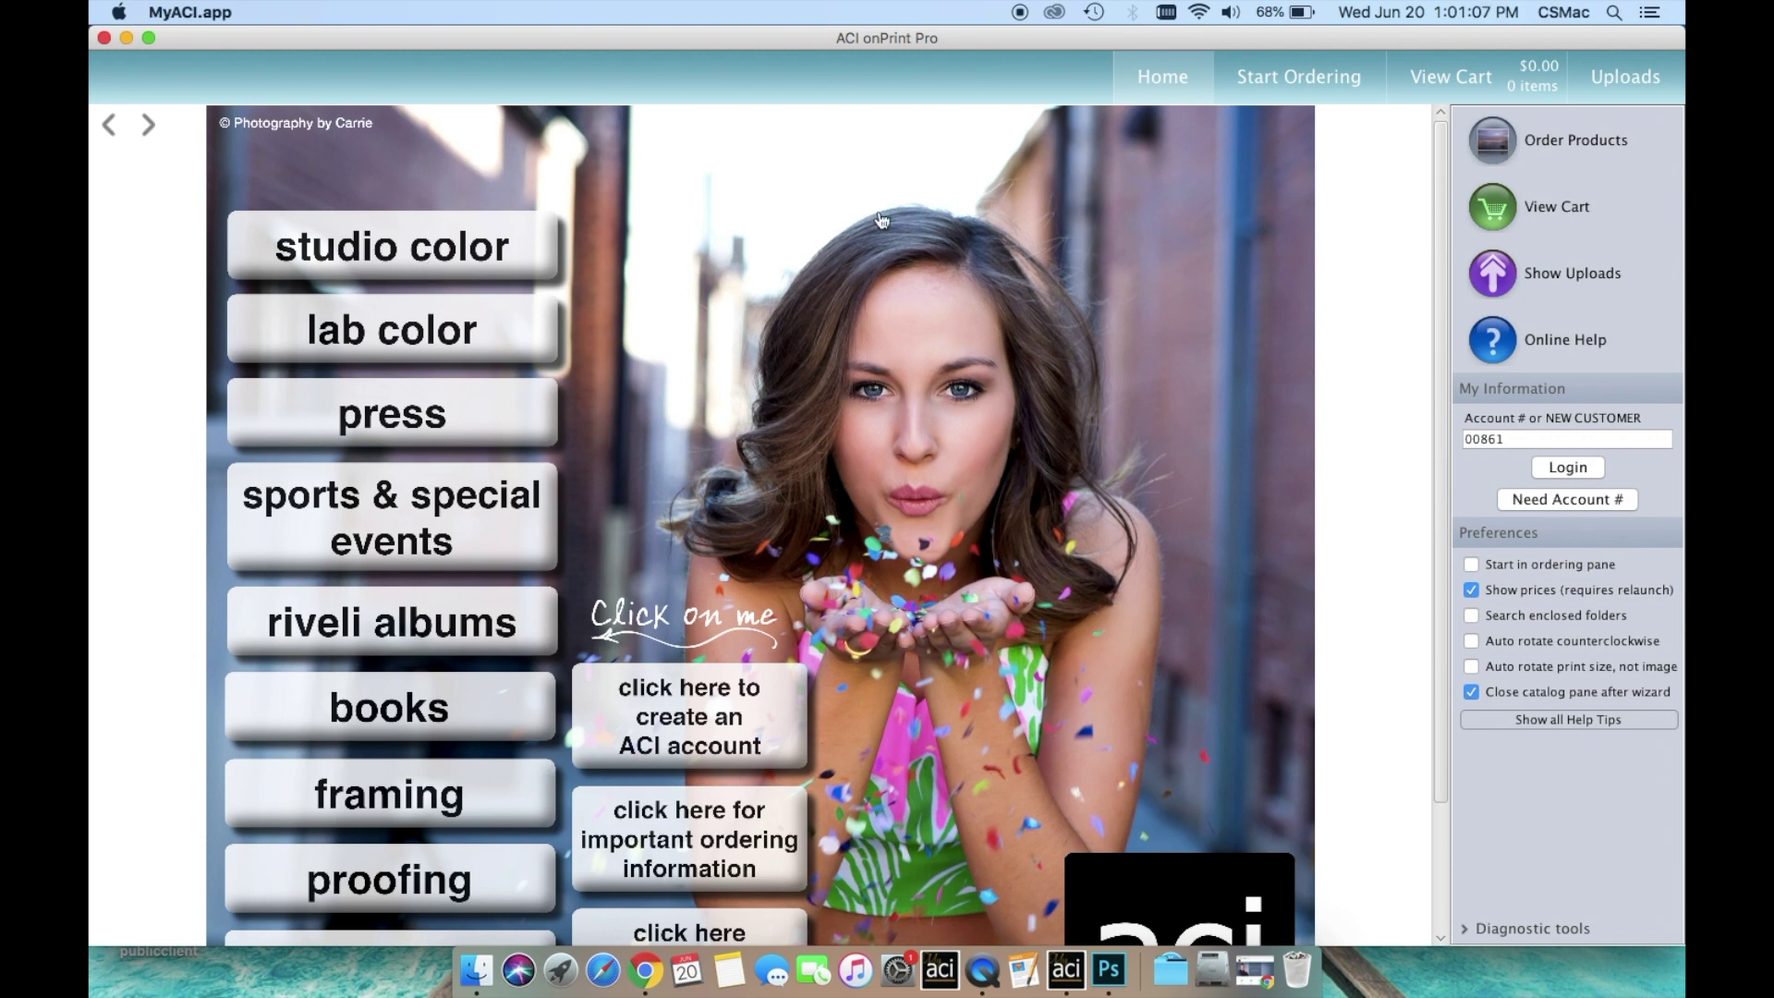
Step: Start an order and place IMG_0040 with BG.jpg on the 8x10 Calibration Test template
click(1245, 80)
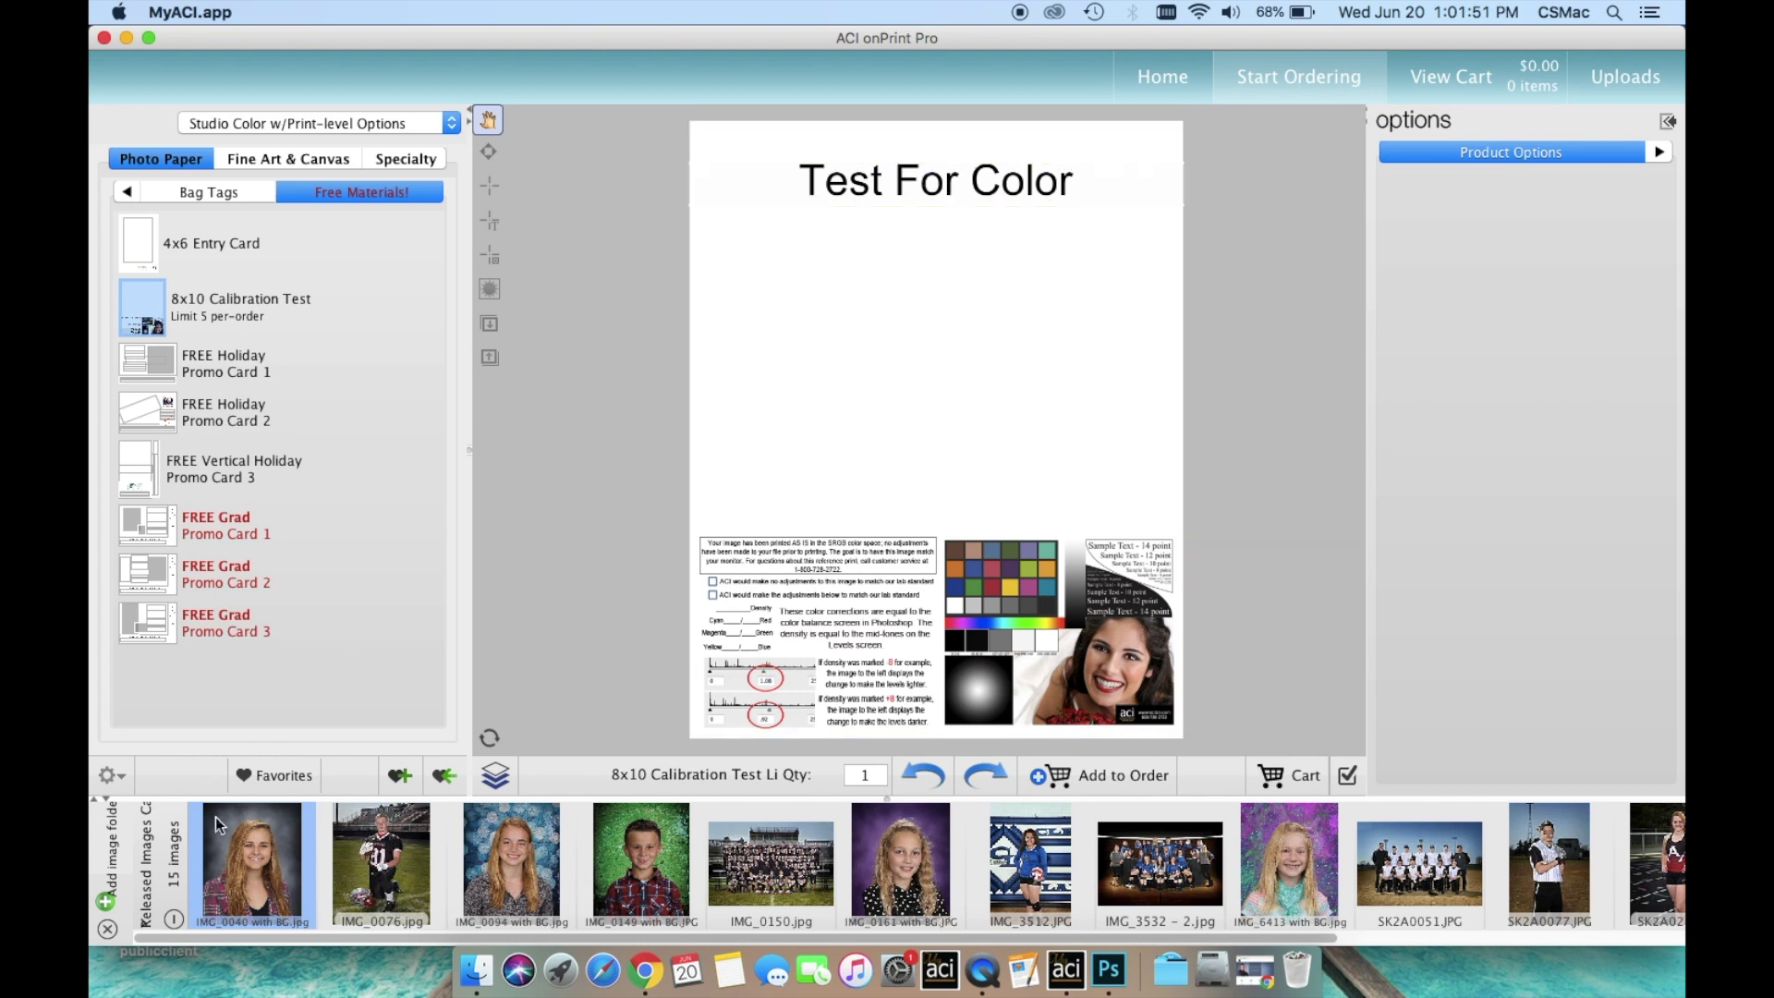
drag(218, 825, 880, 420)
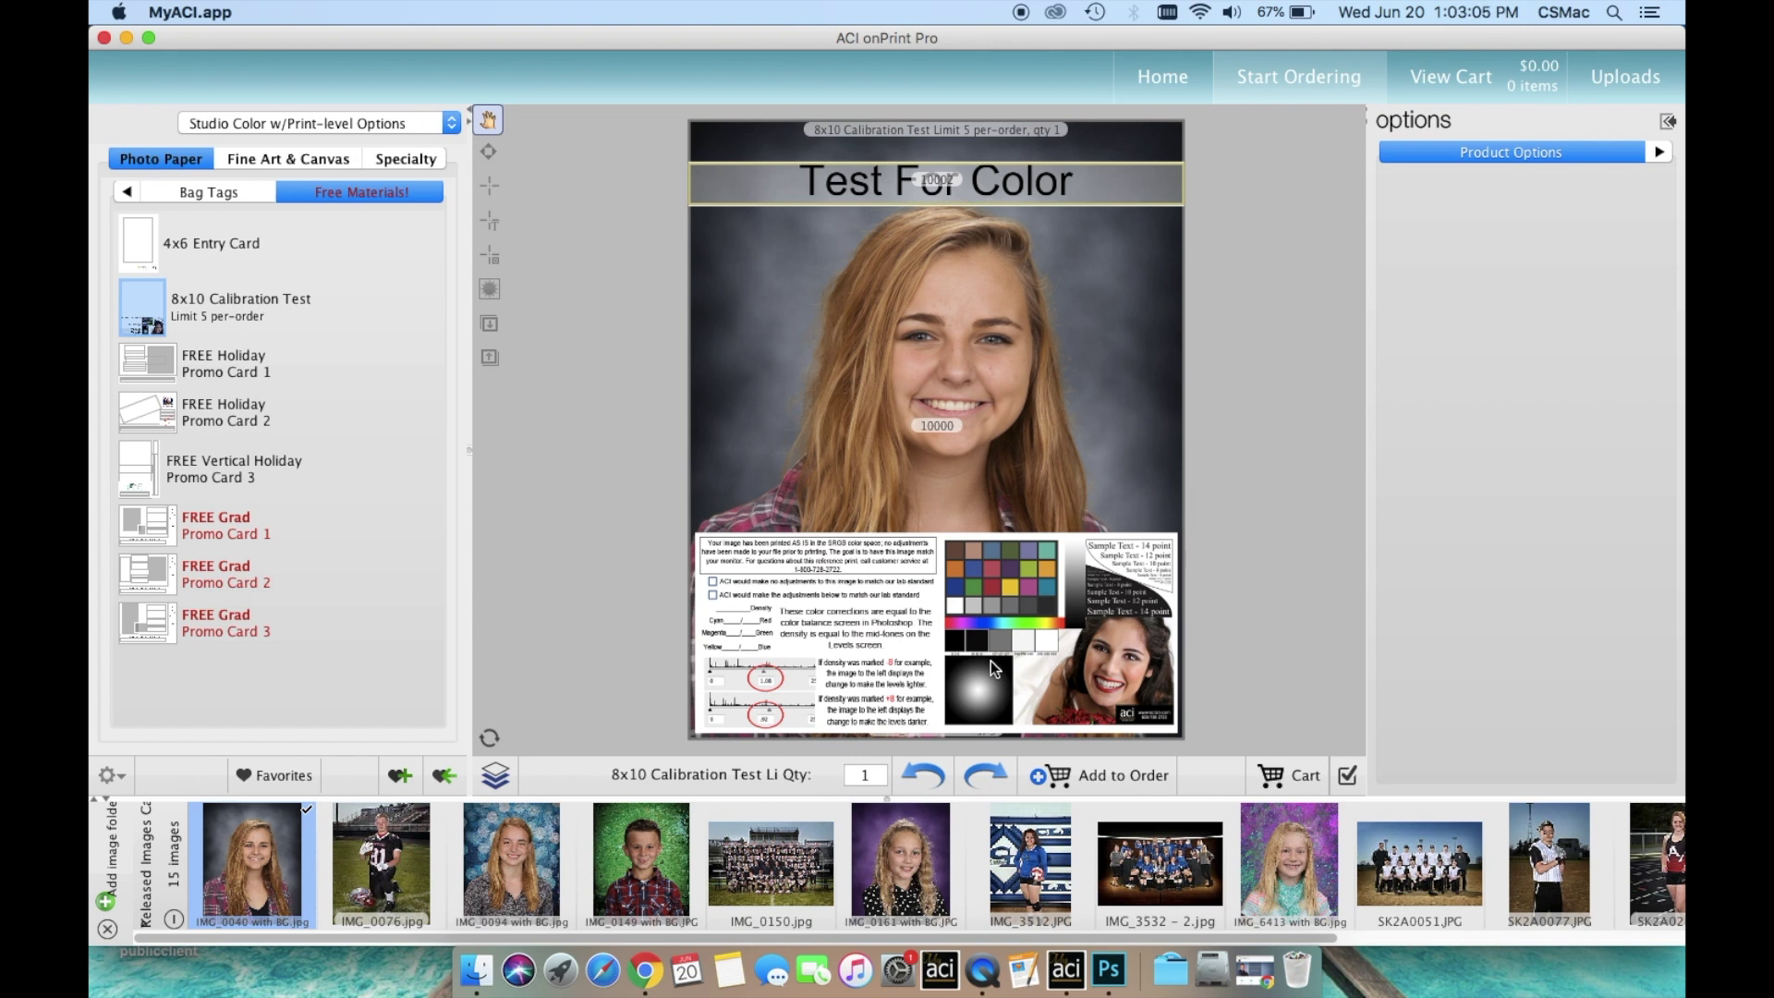
Step: Switch to Photoshop and try a Levels midtone of 0.89 on the RGB channel of the portrait
click(1115, 970)
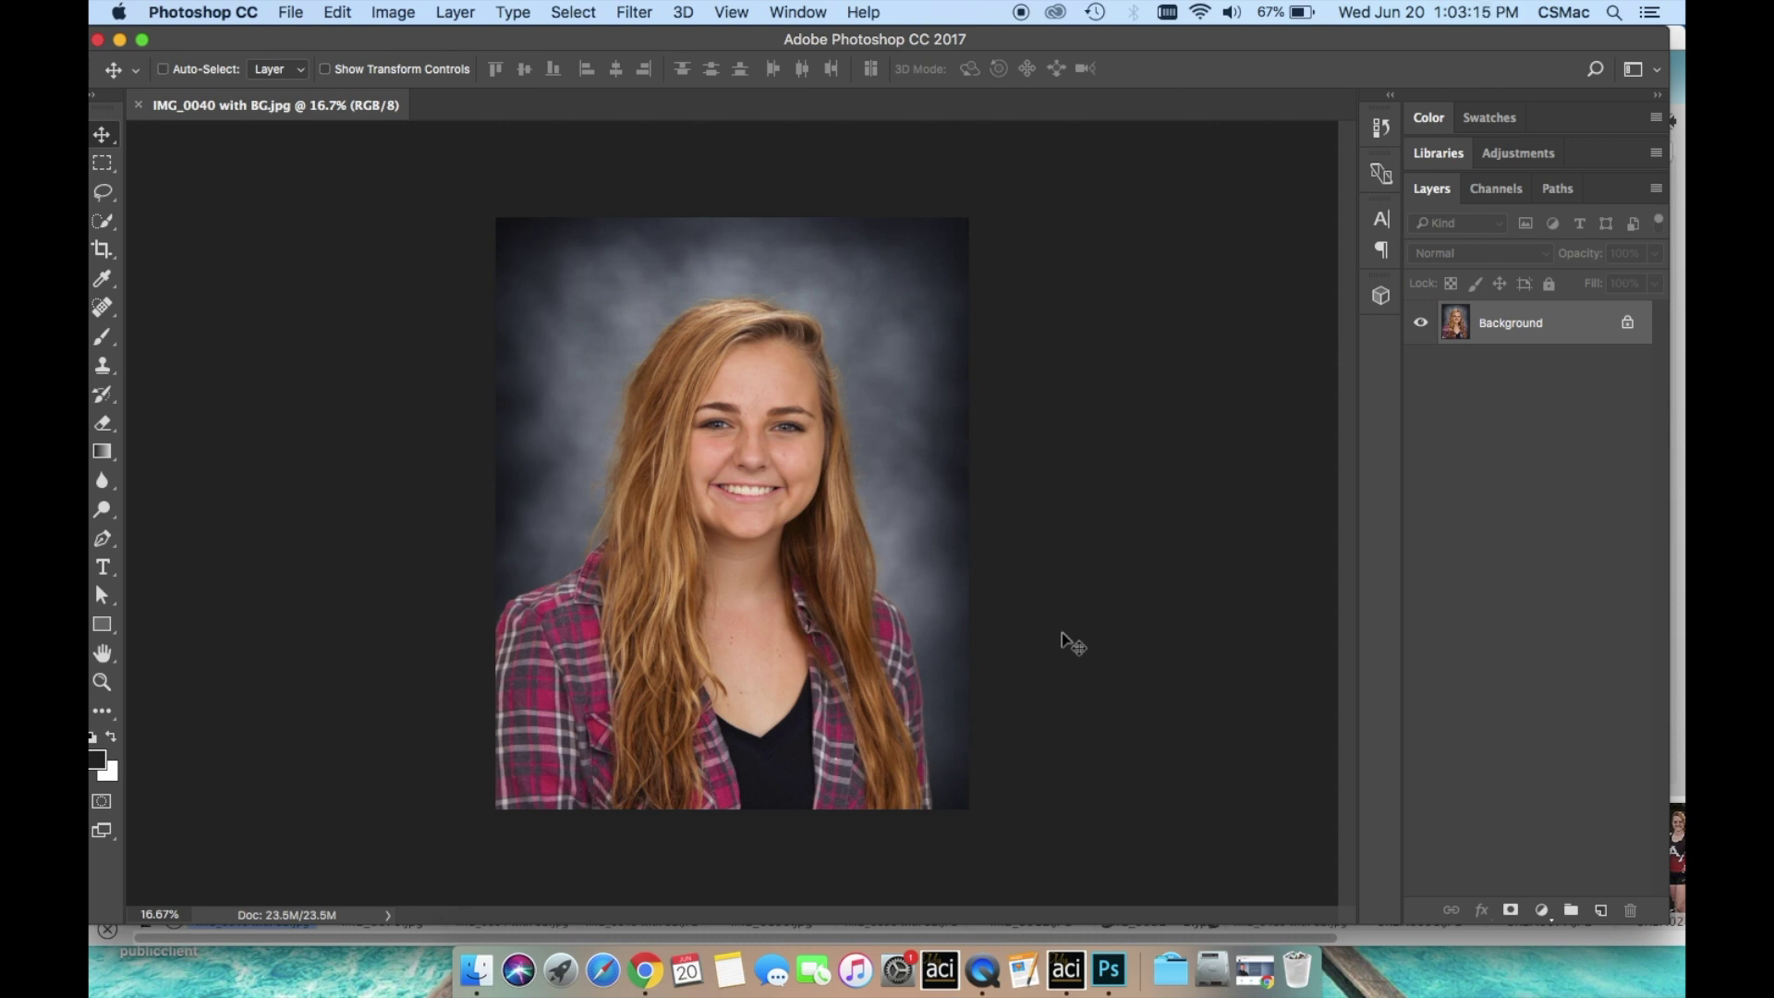
key(super+l)
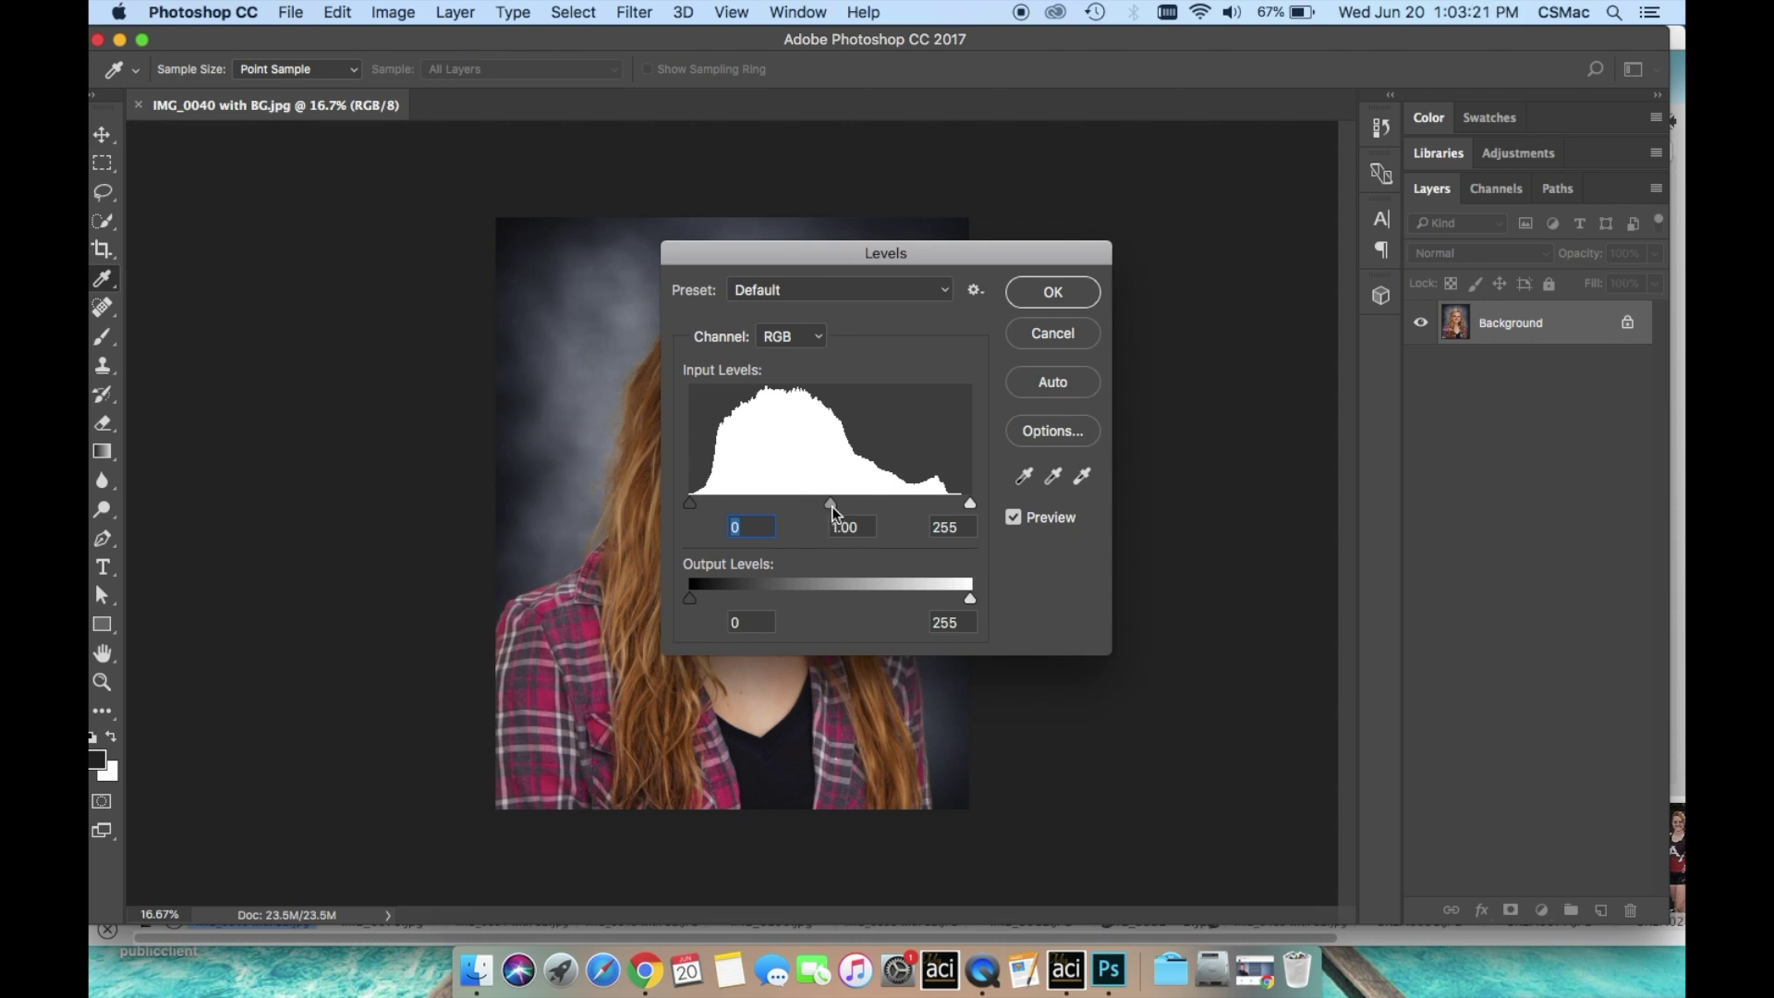
mouse_move(833, 514)
mouse_down()
mouse_move(815, 511)
mouse_move(863, 513)
mouse_move(841, 513)
mouse_up()
click(859, 524)
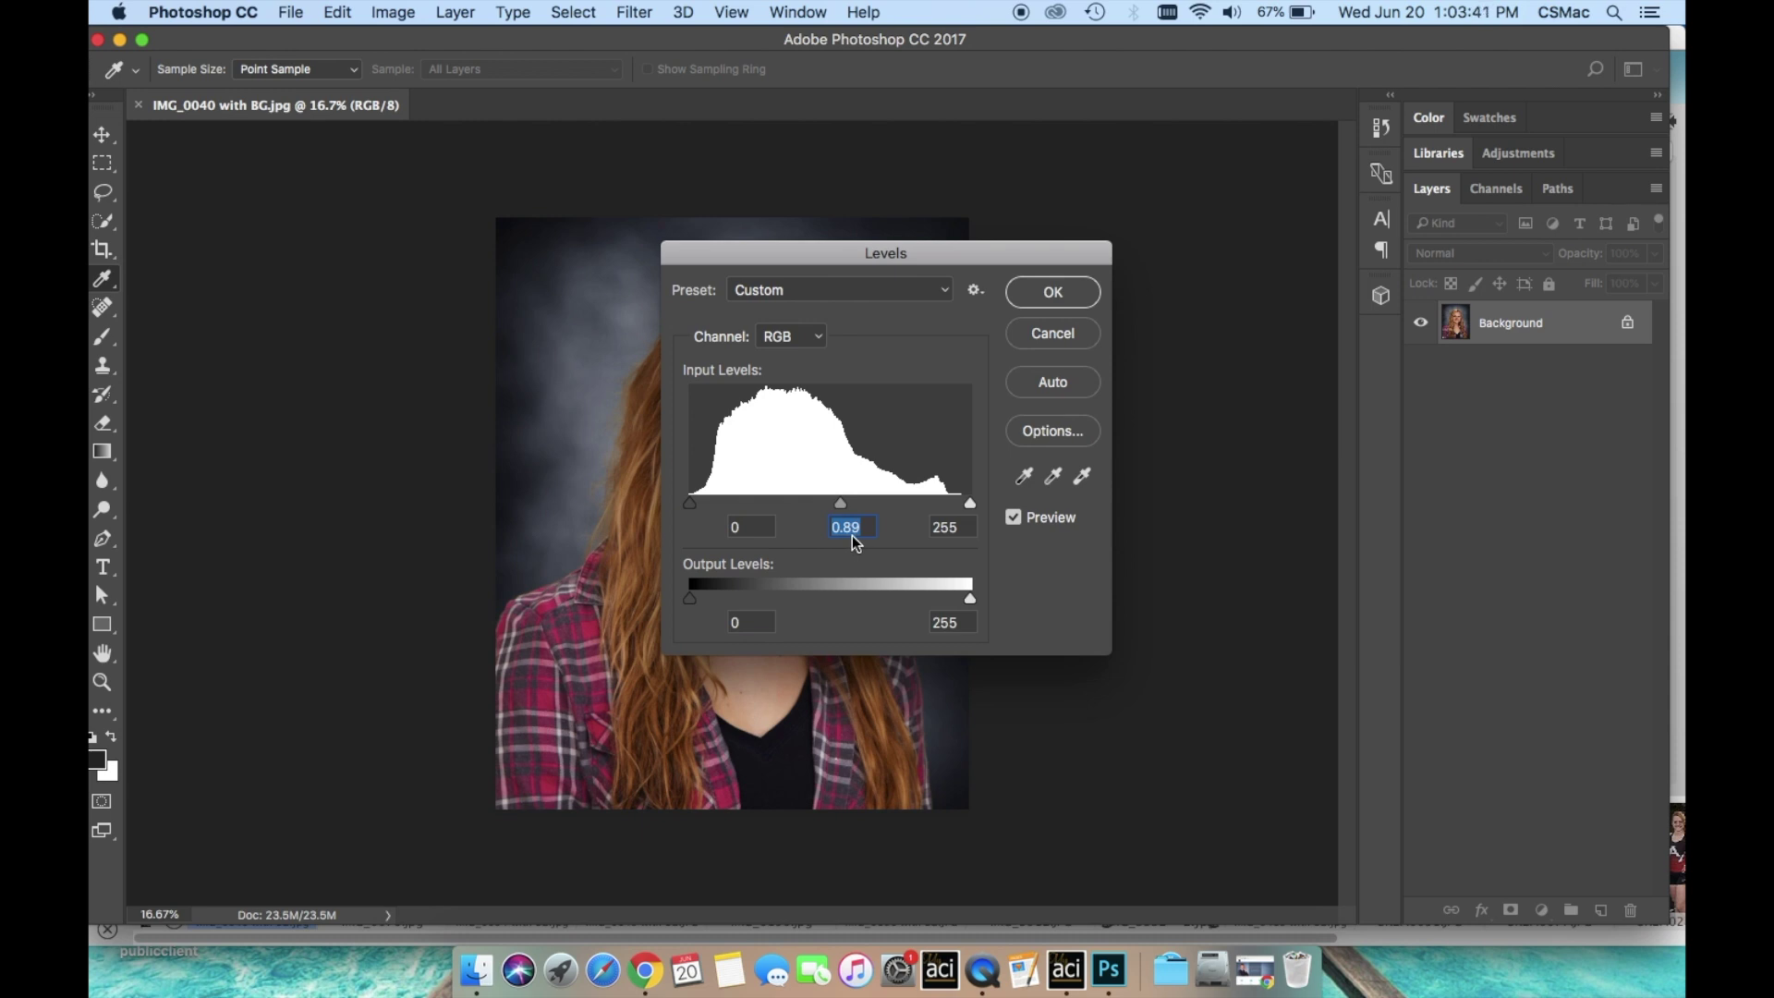
click(1067, 340)
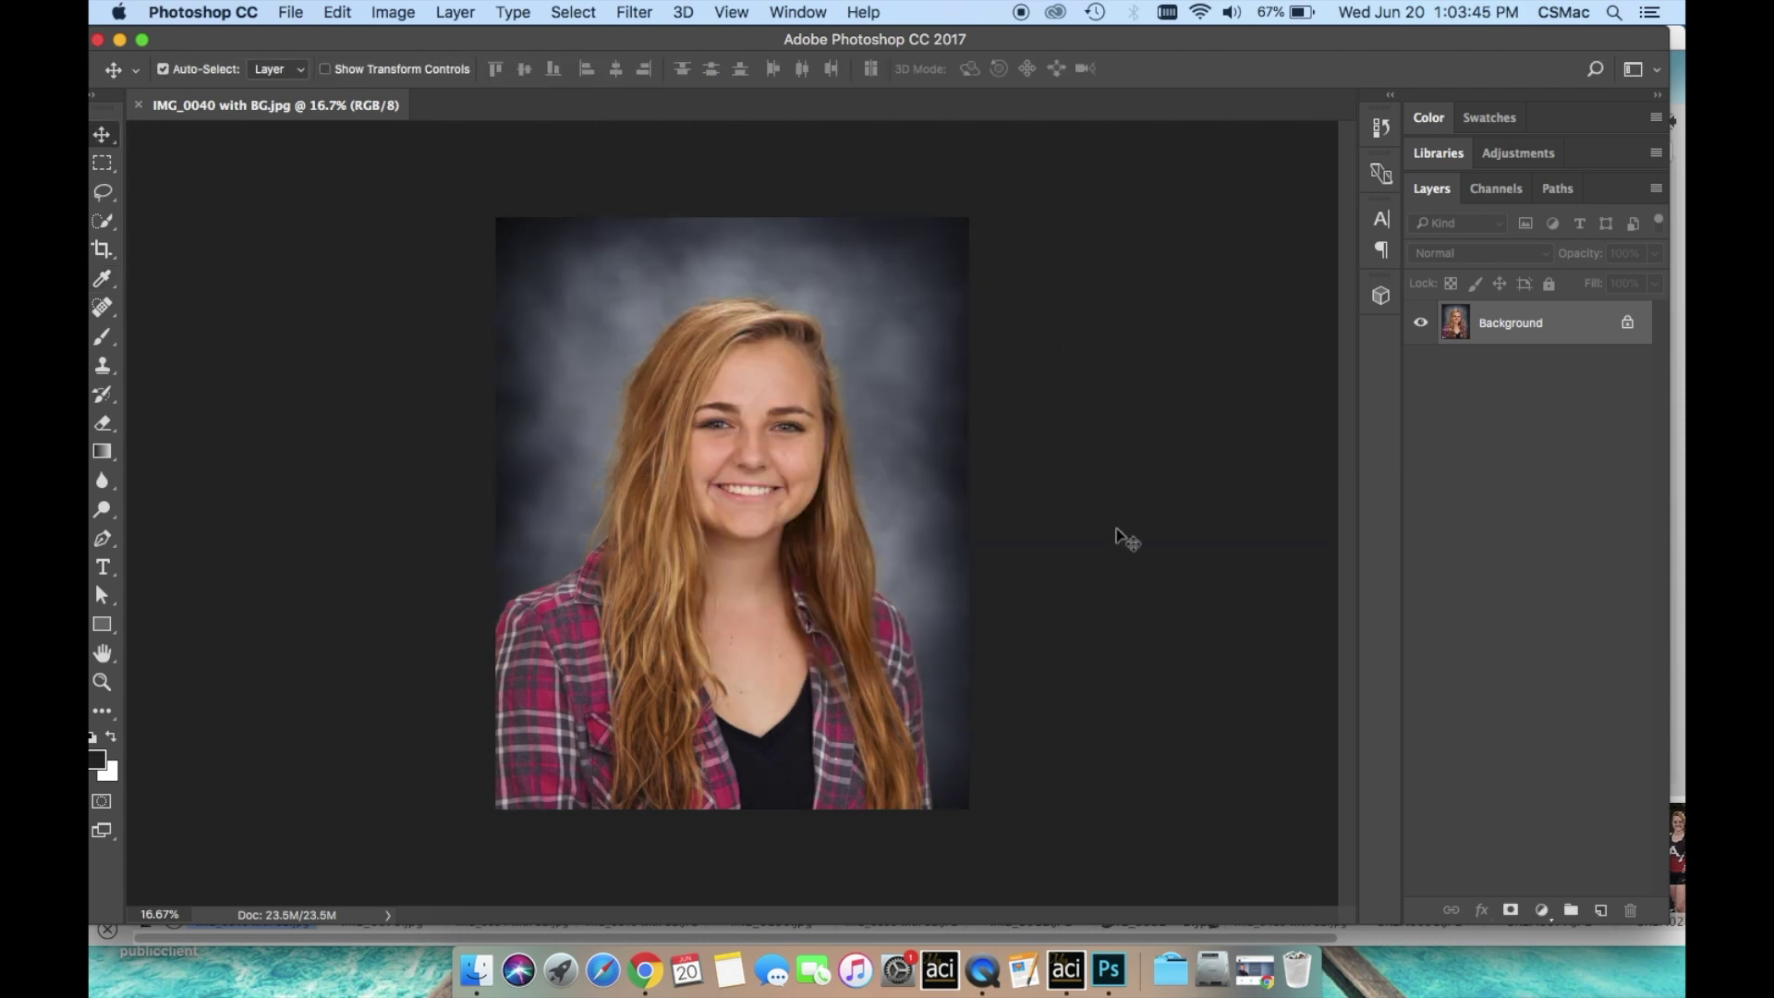
Step: Try a slight Color Balance shift of the portrait's midtones toward cyan
key(super+b)
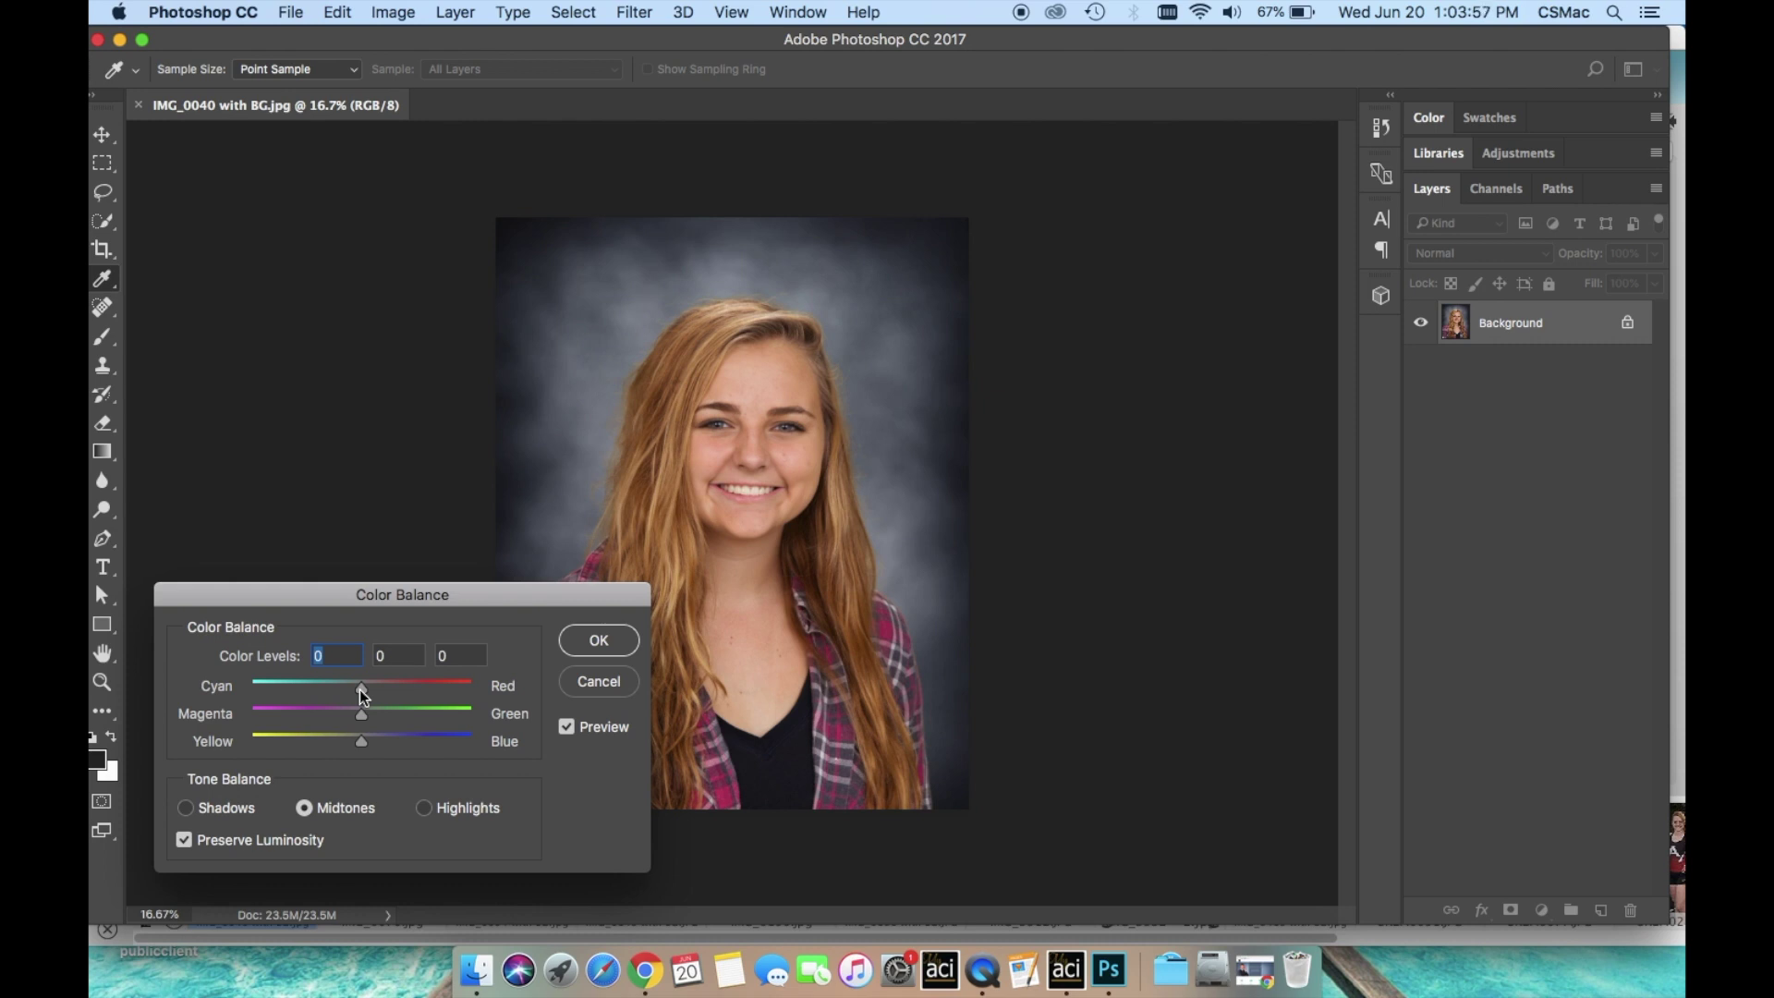
drag(362, 695, 359, 691)
click(612, 682)
key(v)
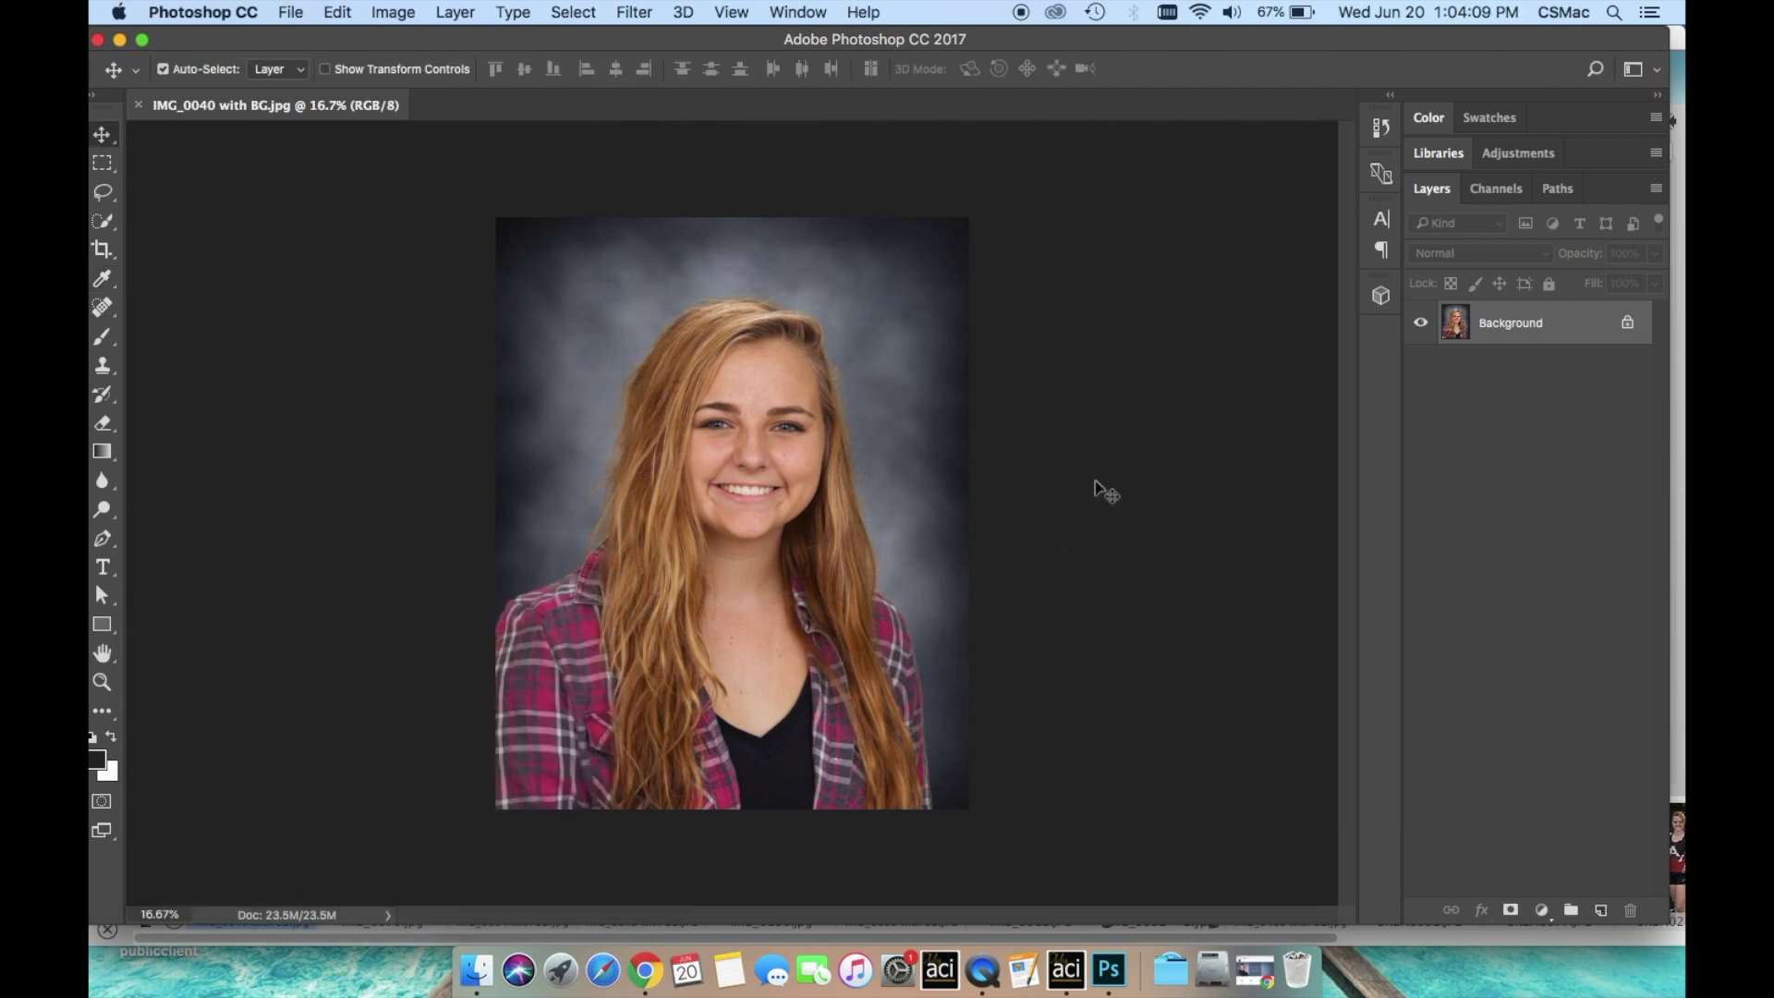
Step: Switch back to ACI onPrint Pro and add the 8x10 calibration tests of IMG_0040 with BG and IMG_0076 to the order
click(1076, 961)
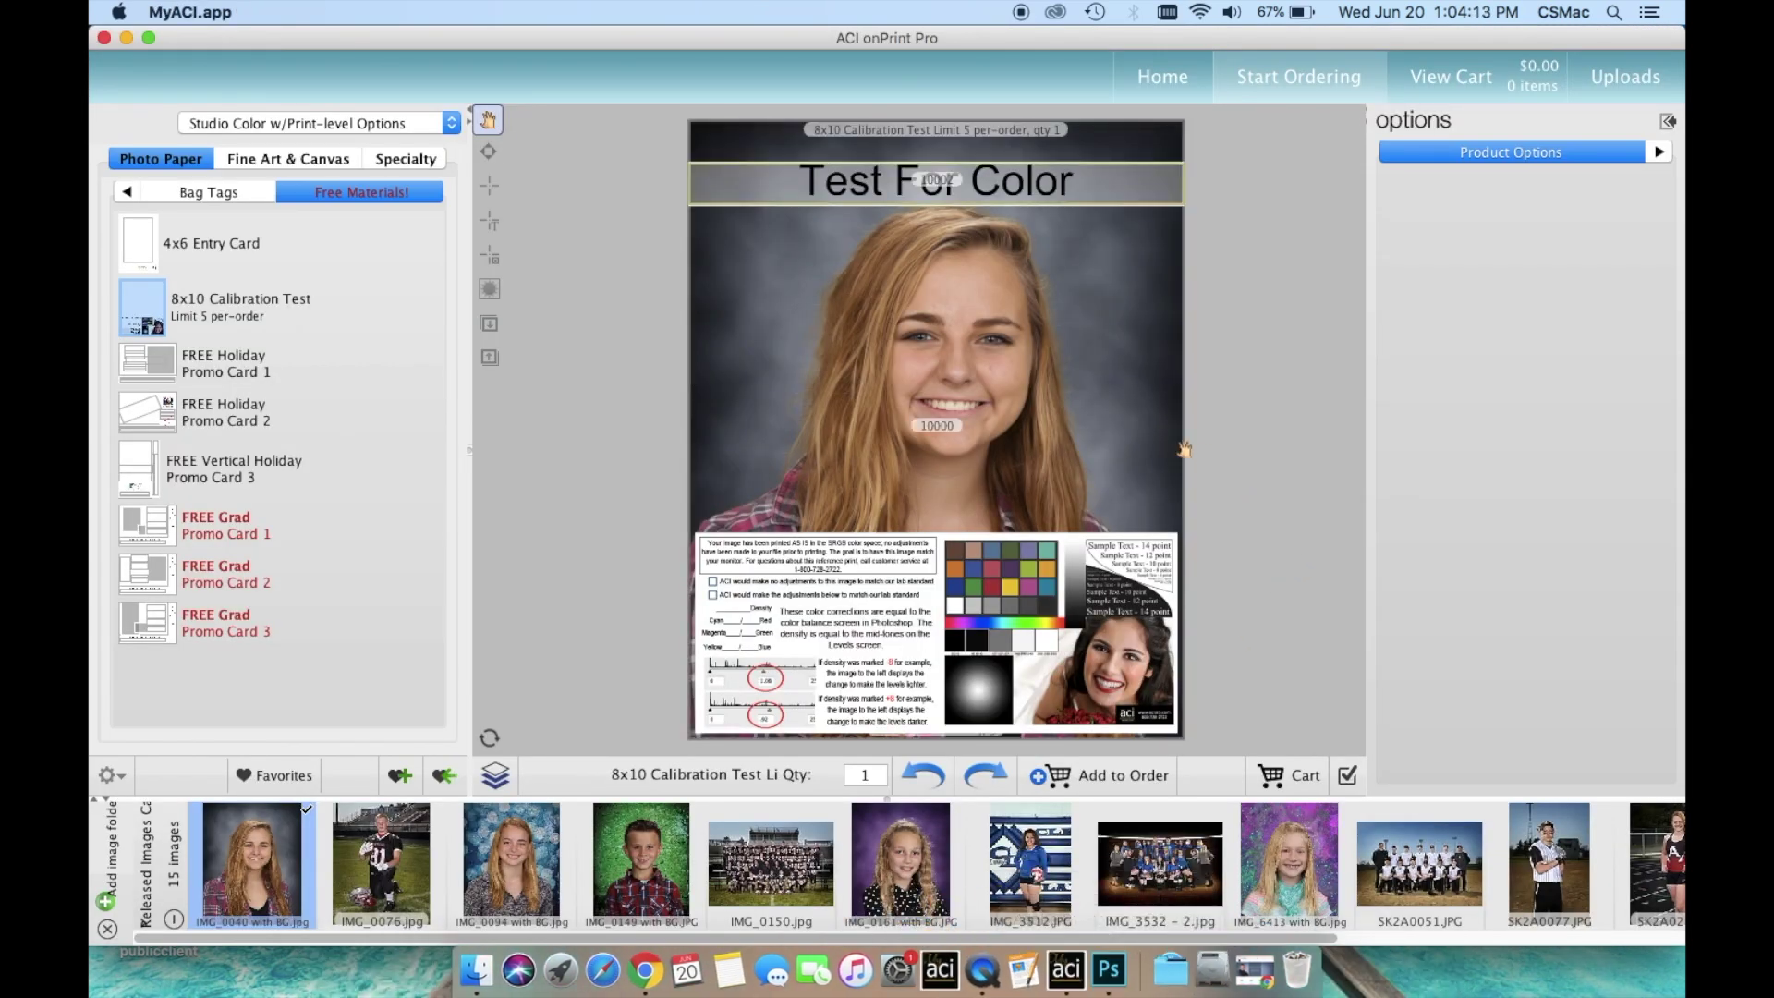
click(1125, 775)
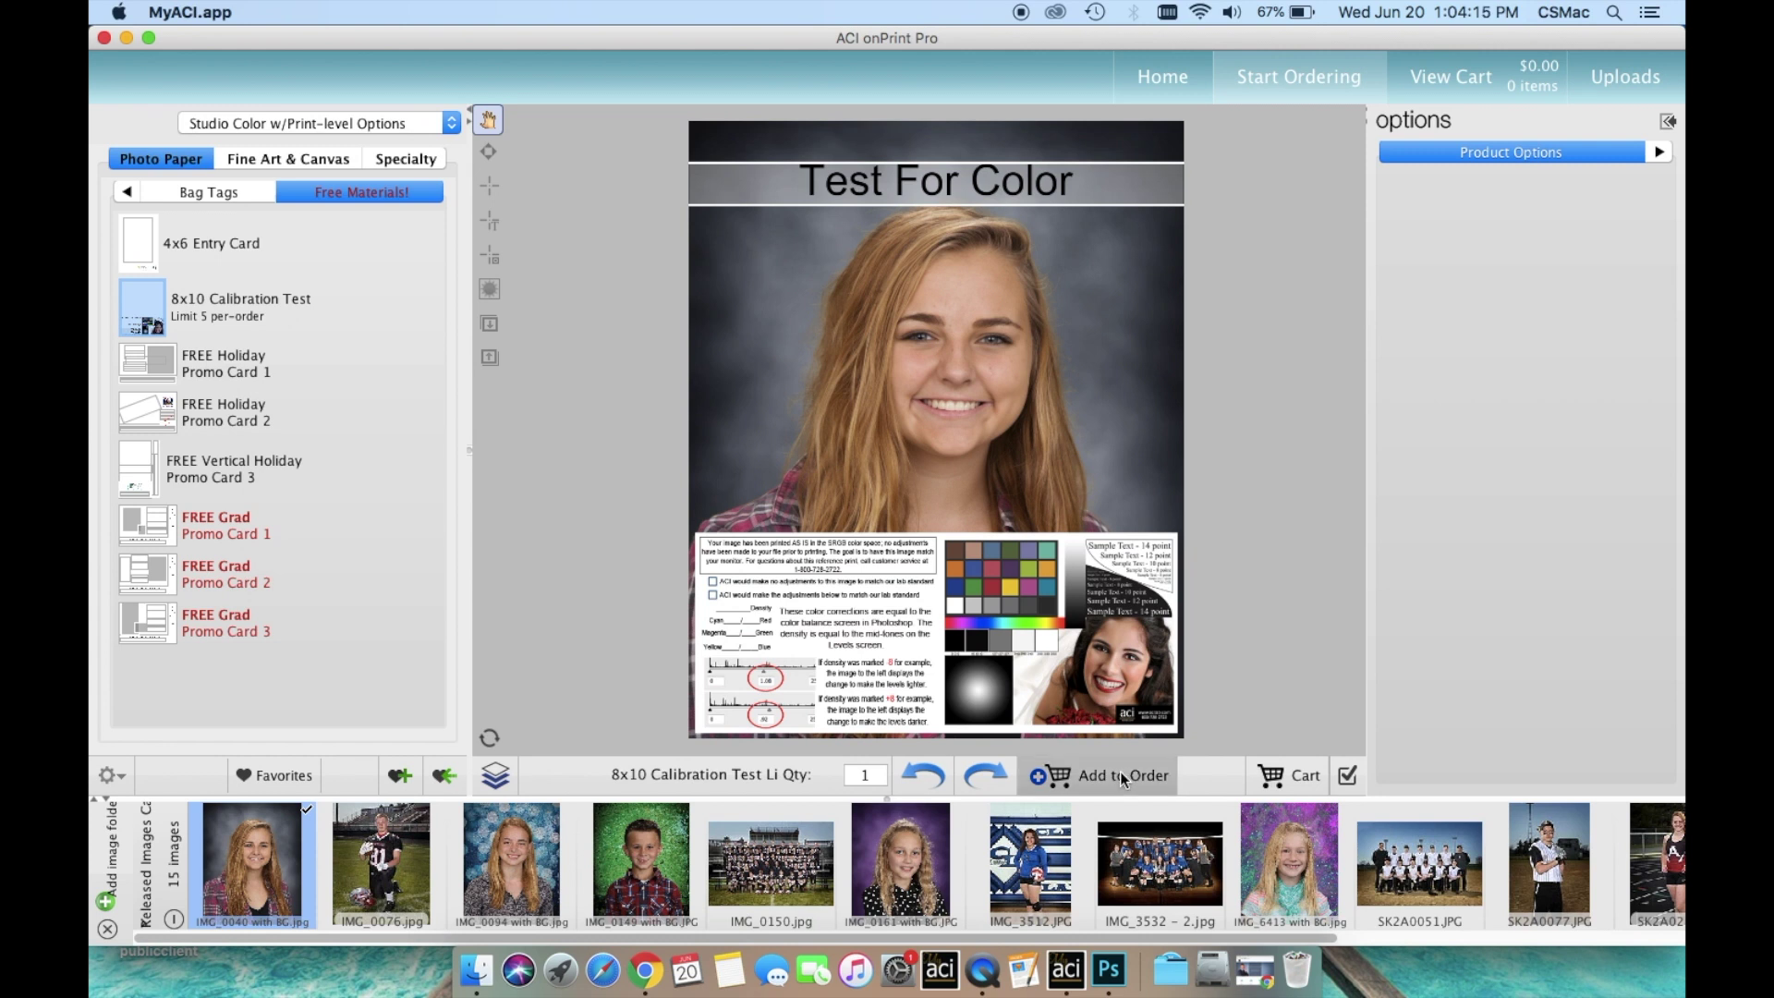
click(408, 857)
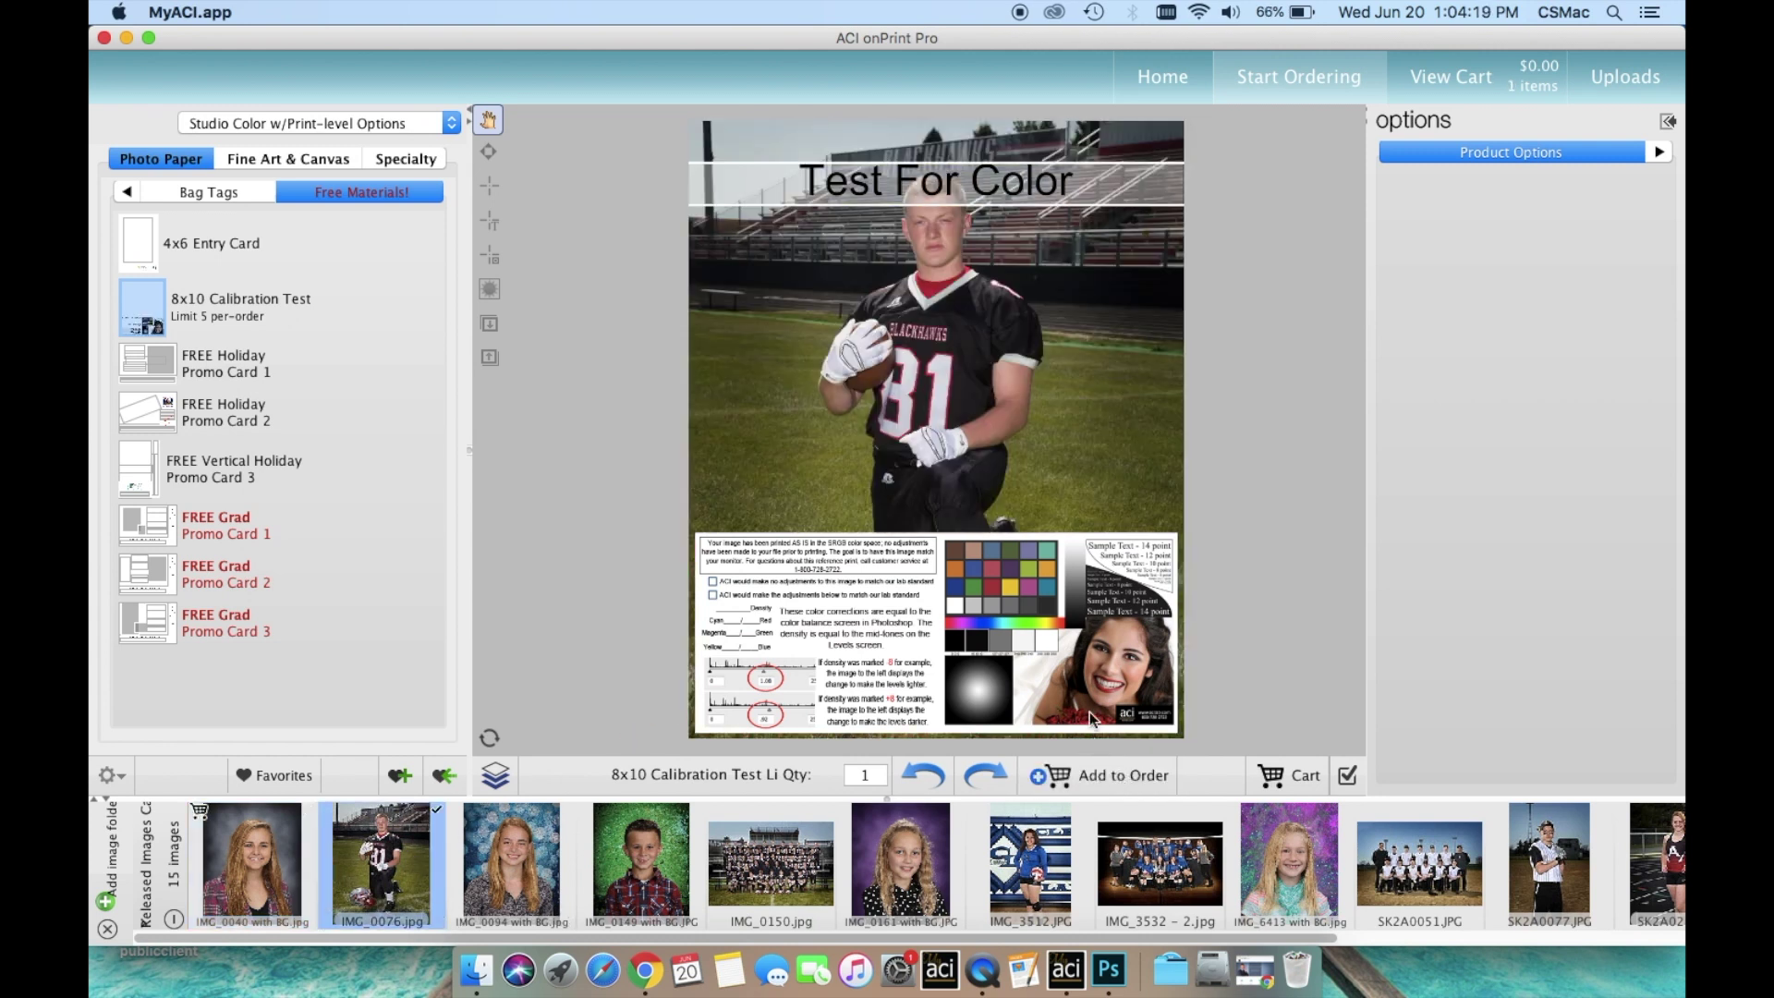
click(1118, 777)
Step: Add 8x10 calibration tests of IMG_0094 with BG, IMG_0161 with BG and SK2A0077 to the order
drag(549, 877, 868, 392)
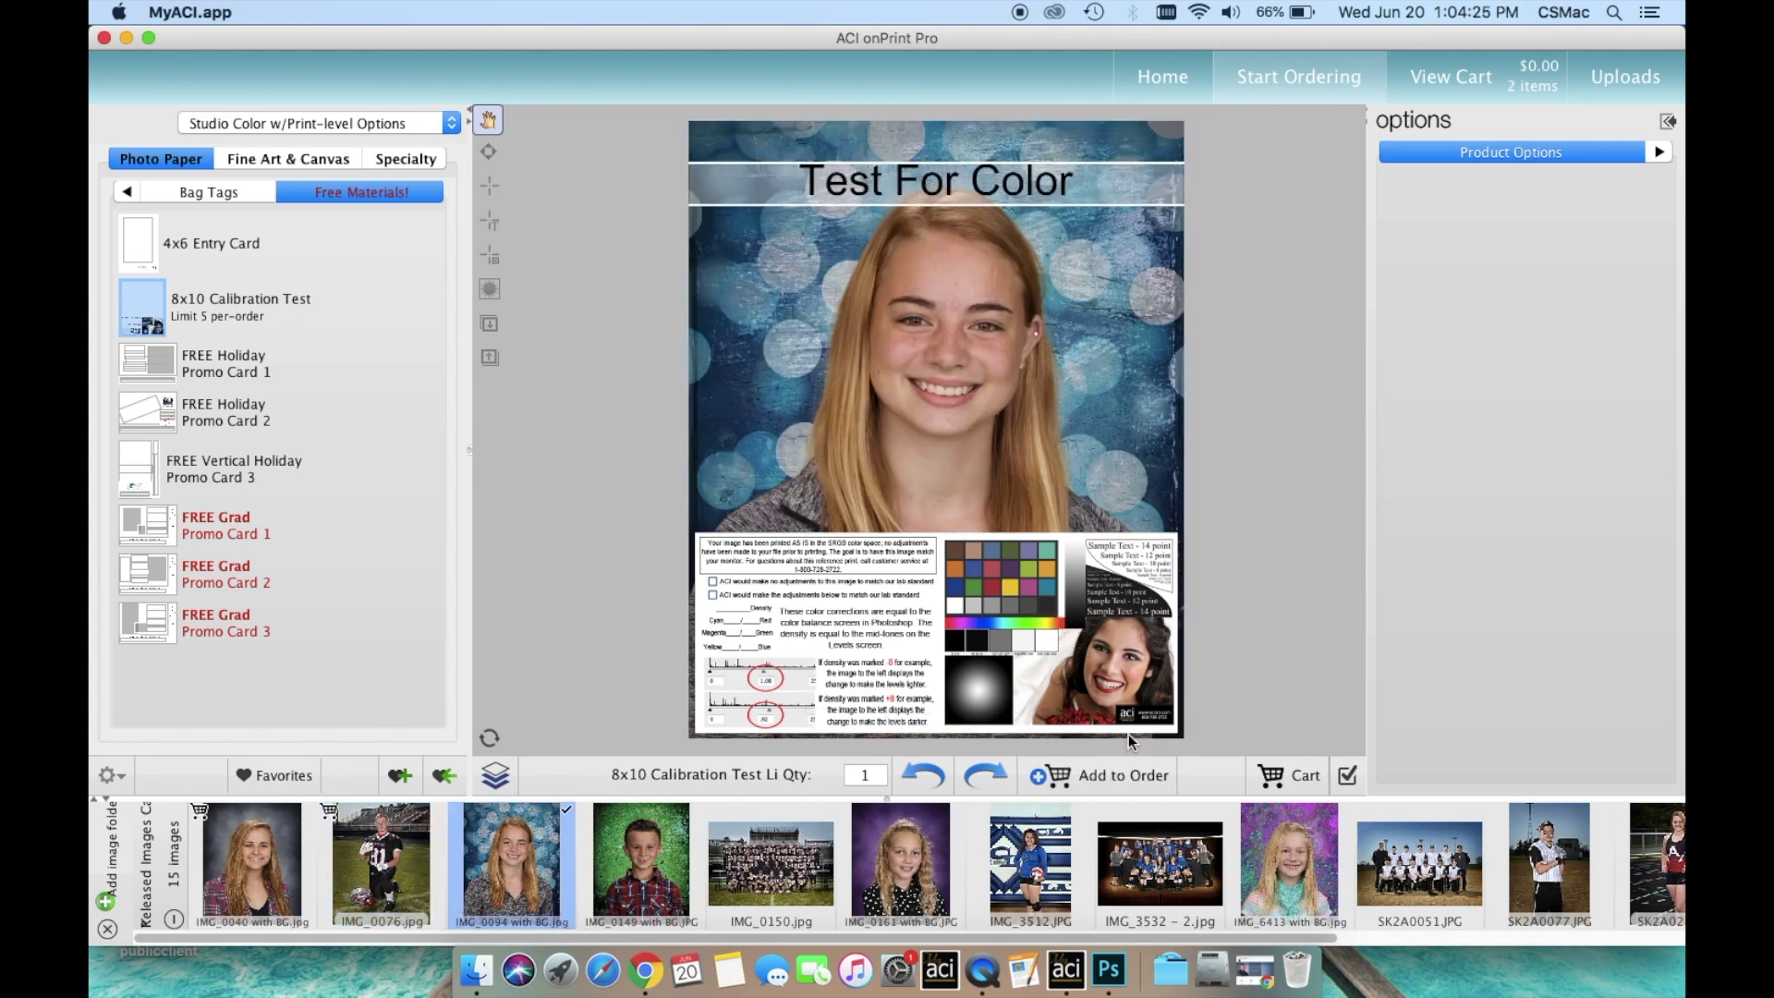
click(1115, 773)
drag(951, 827, 912, 371)
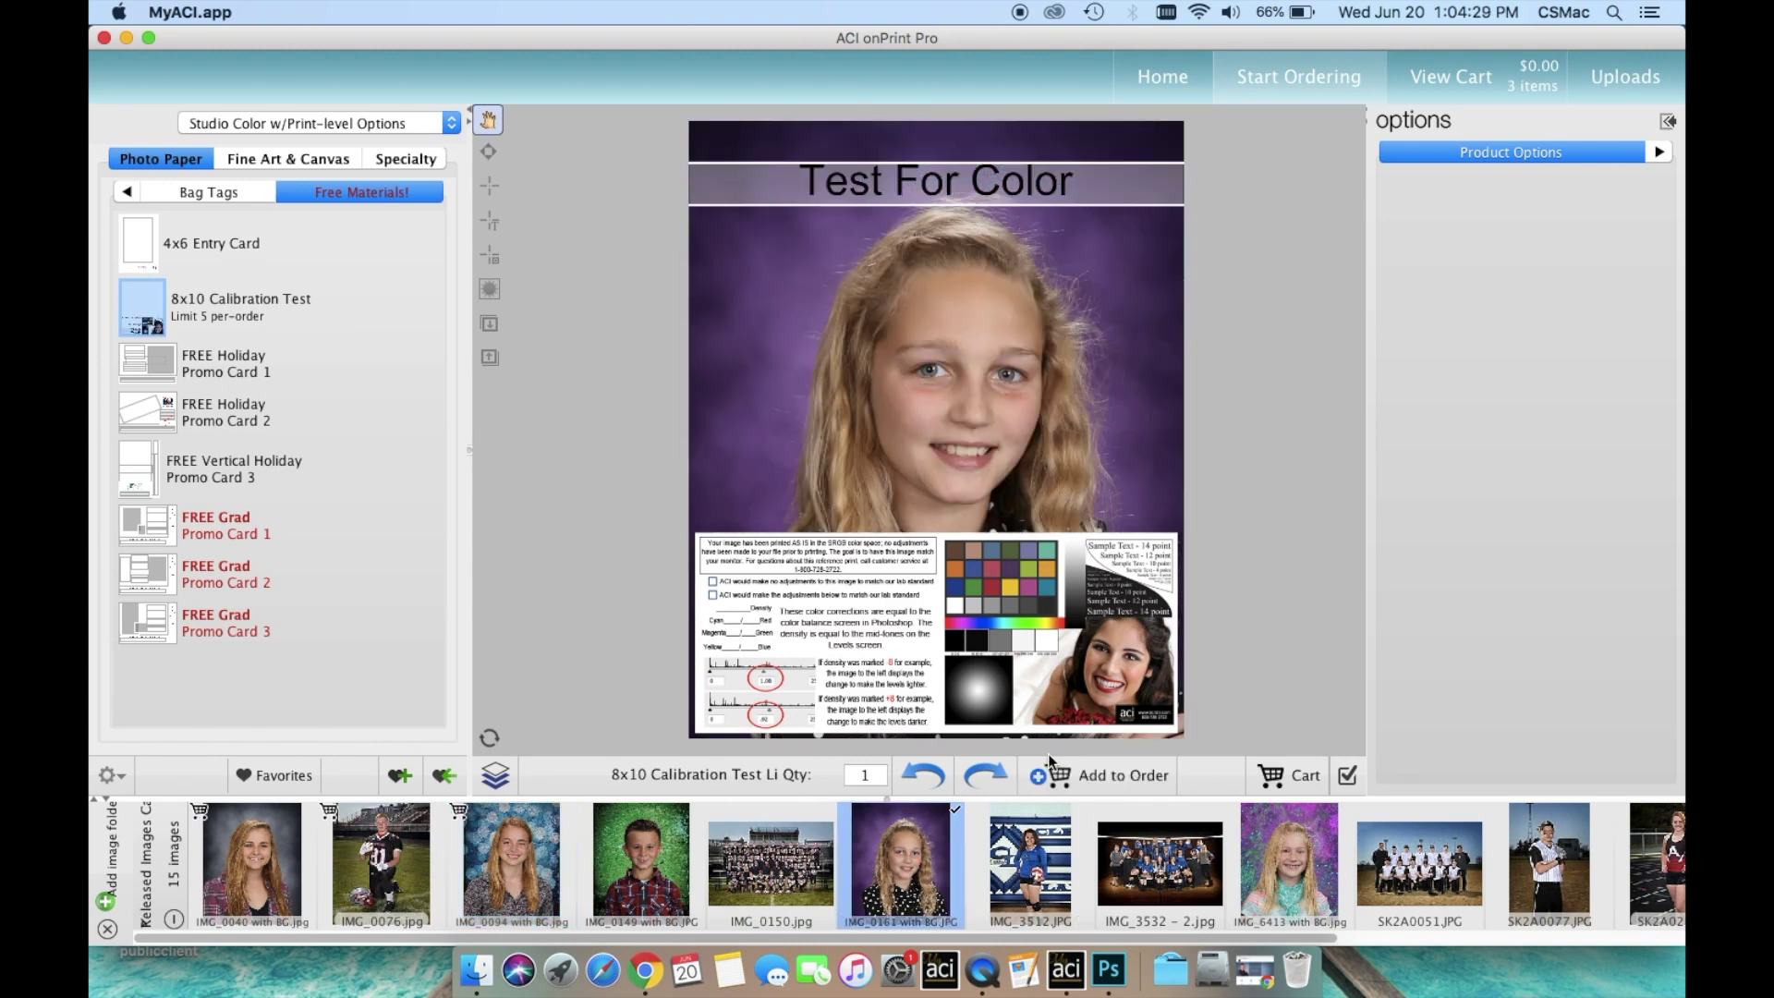
click(1066, 778)
drag(1552, 859, 956, 338)
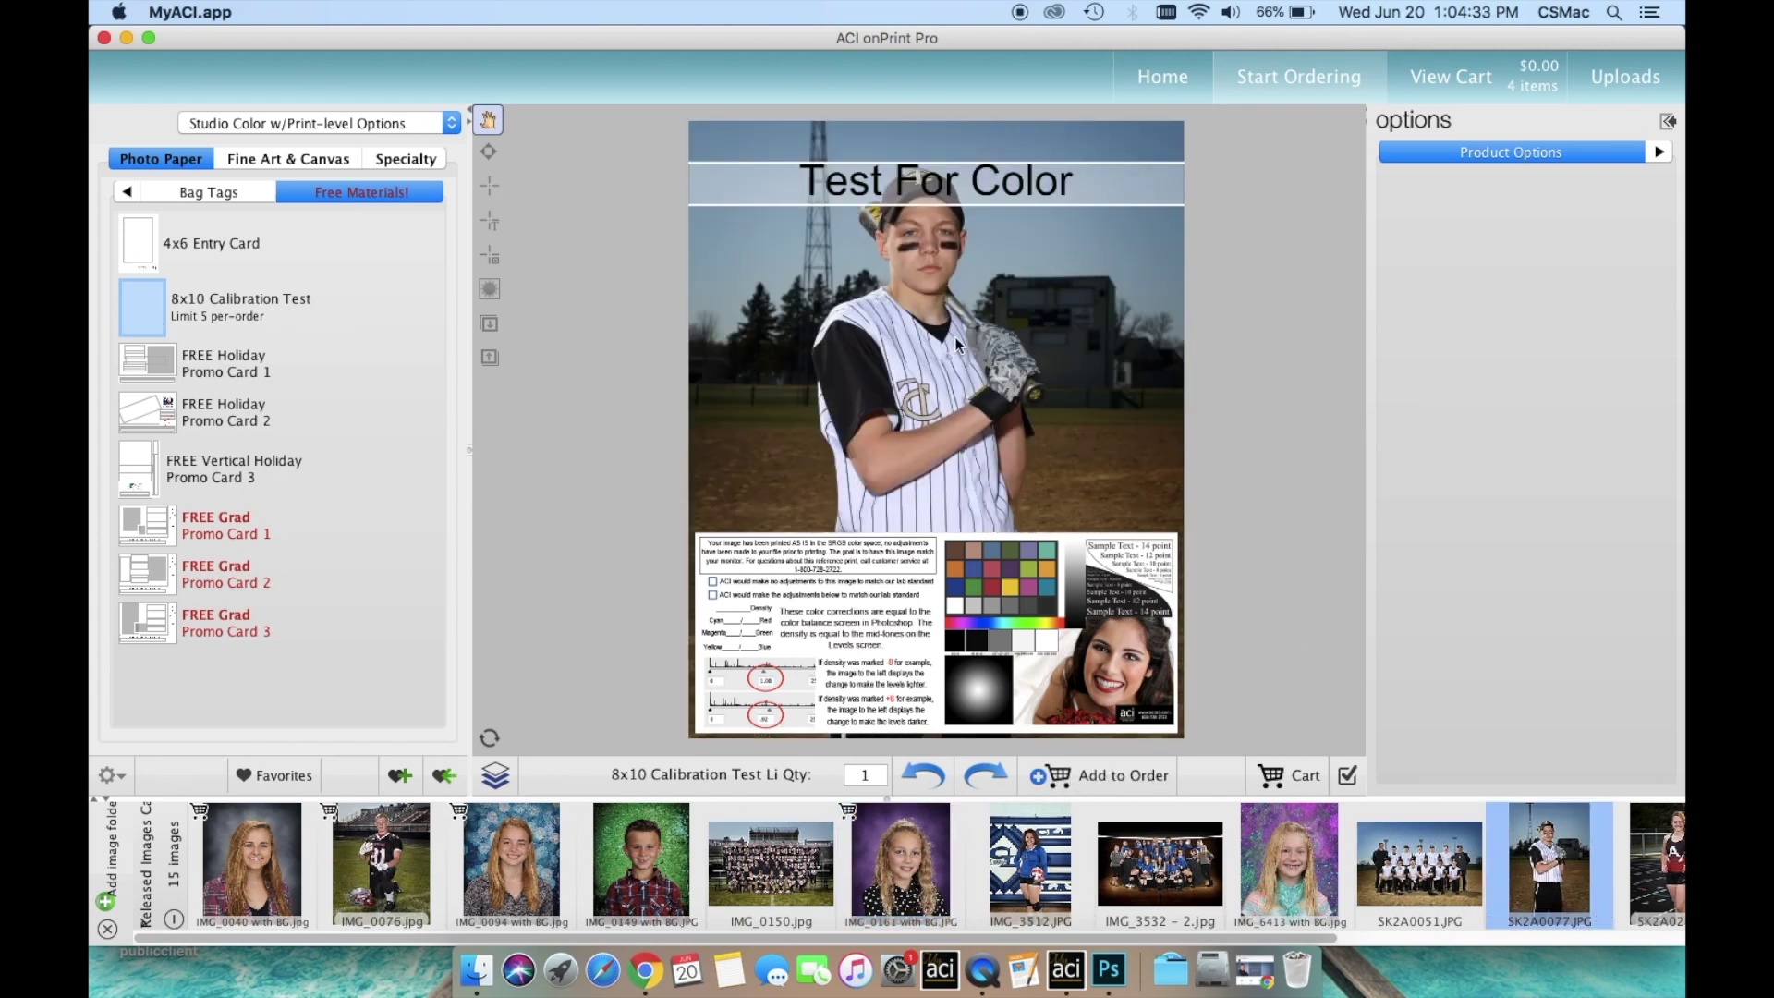
click(1078, 771)
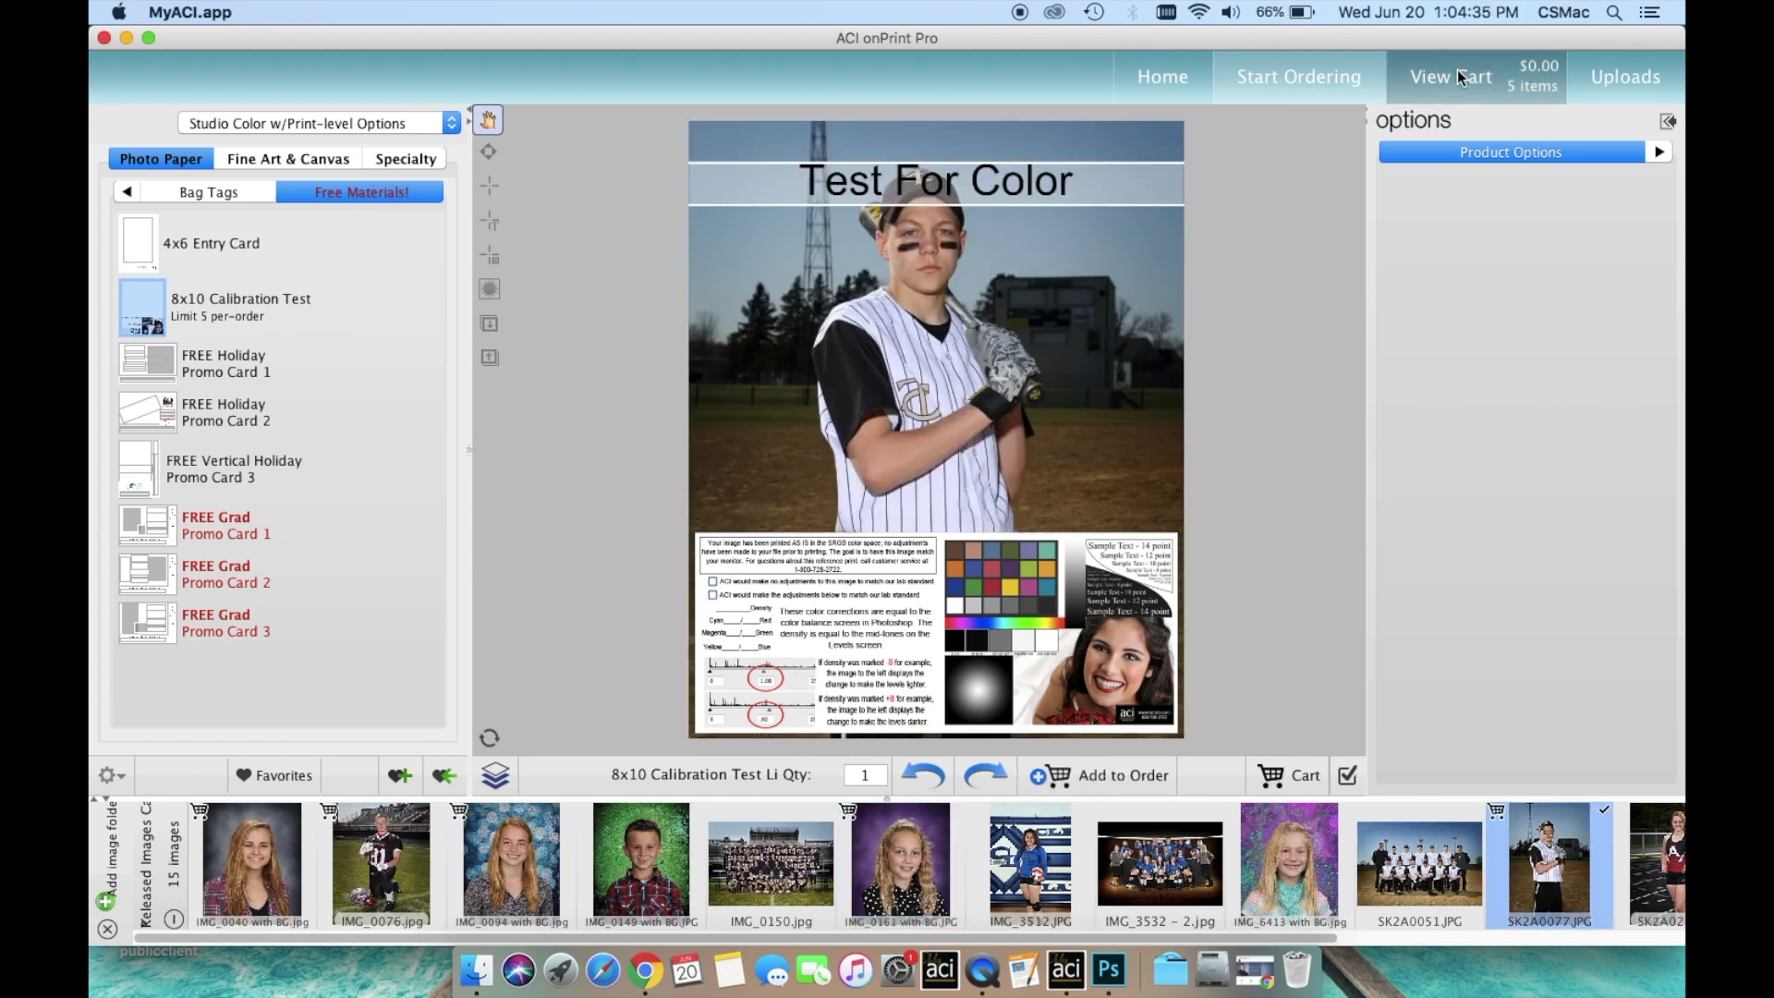
Step: Review the calibration tests in the cart and set the order's reference text to TEST
click(1452, 76)
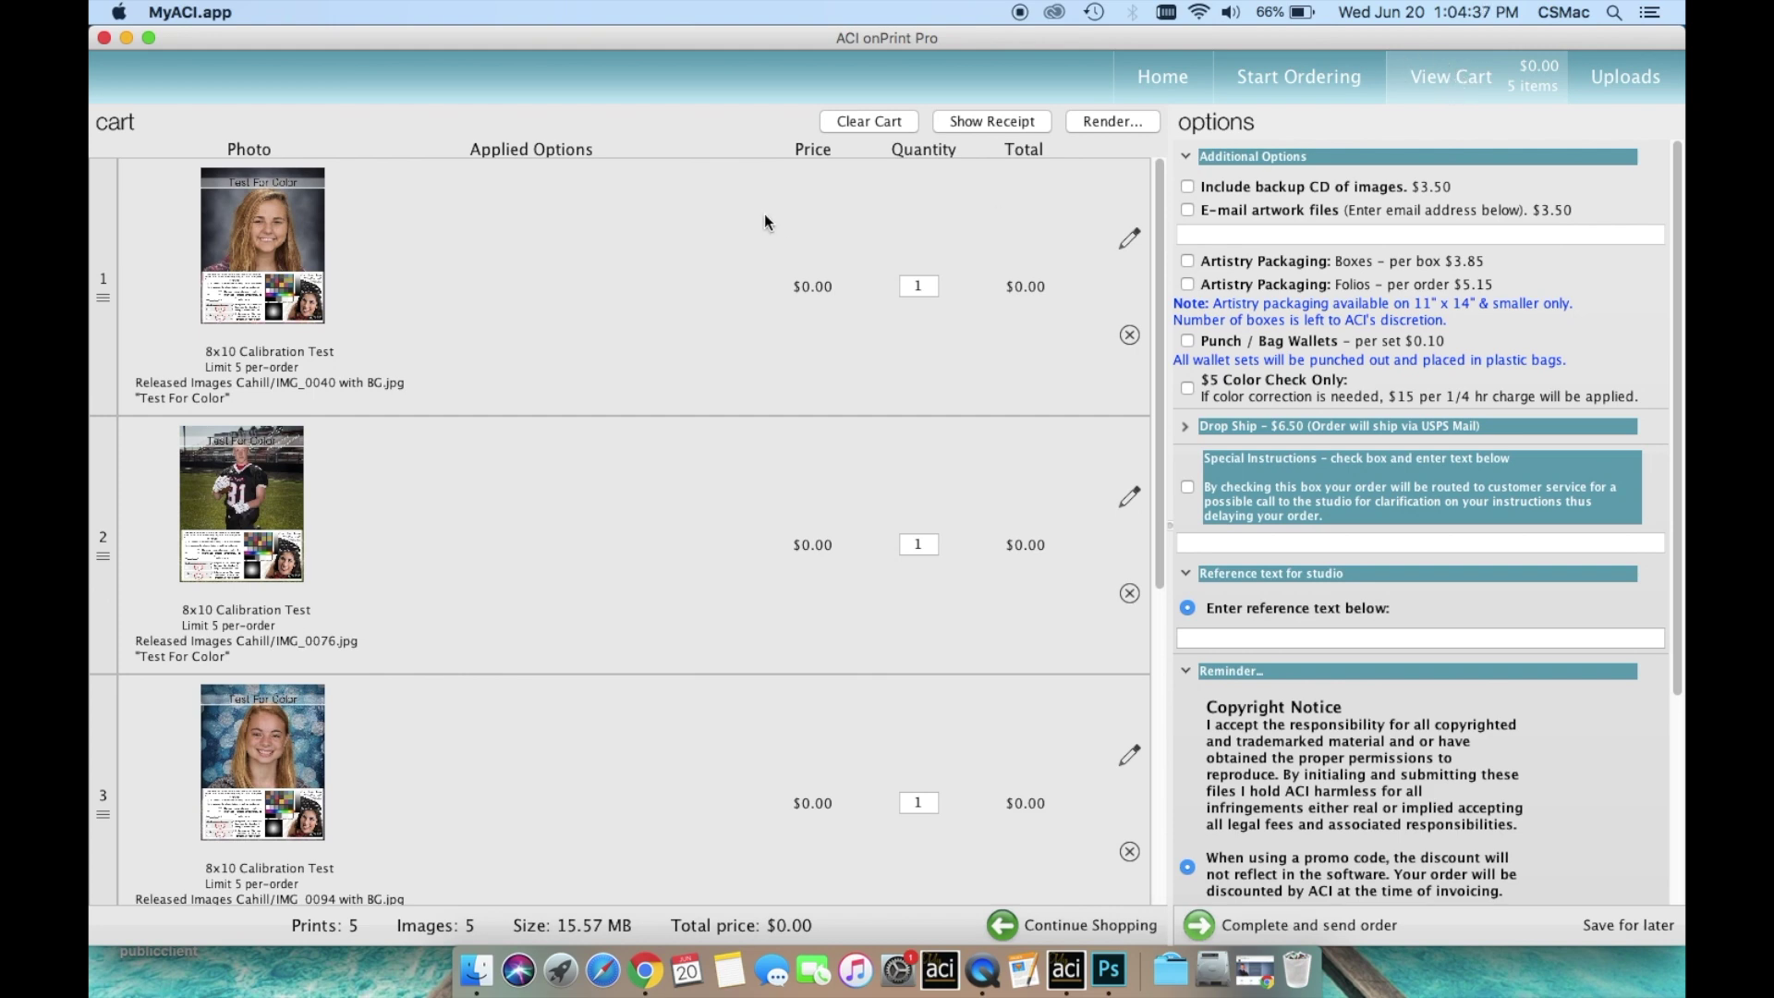
scroll(370, 370, down, 10)
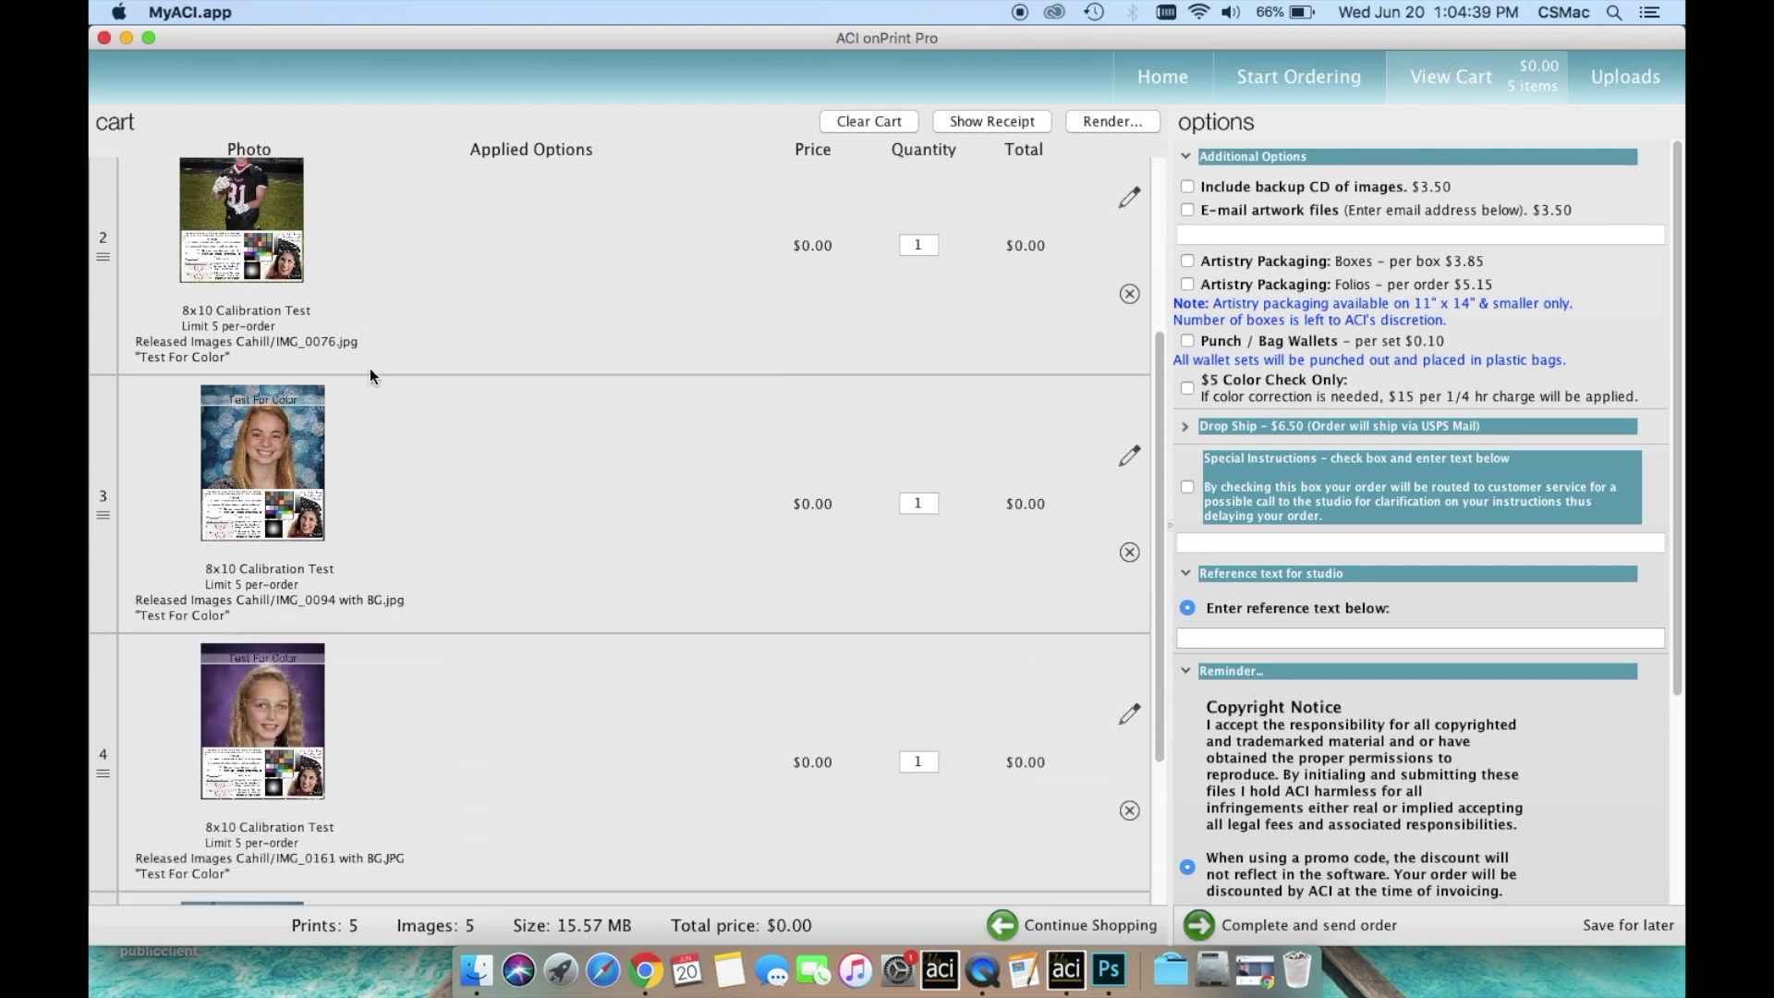
scroll(370, 375, up, 10)
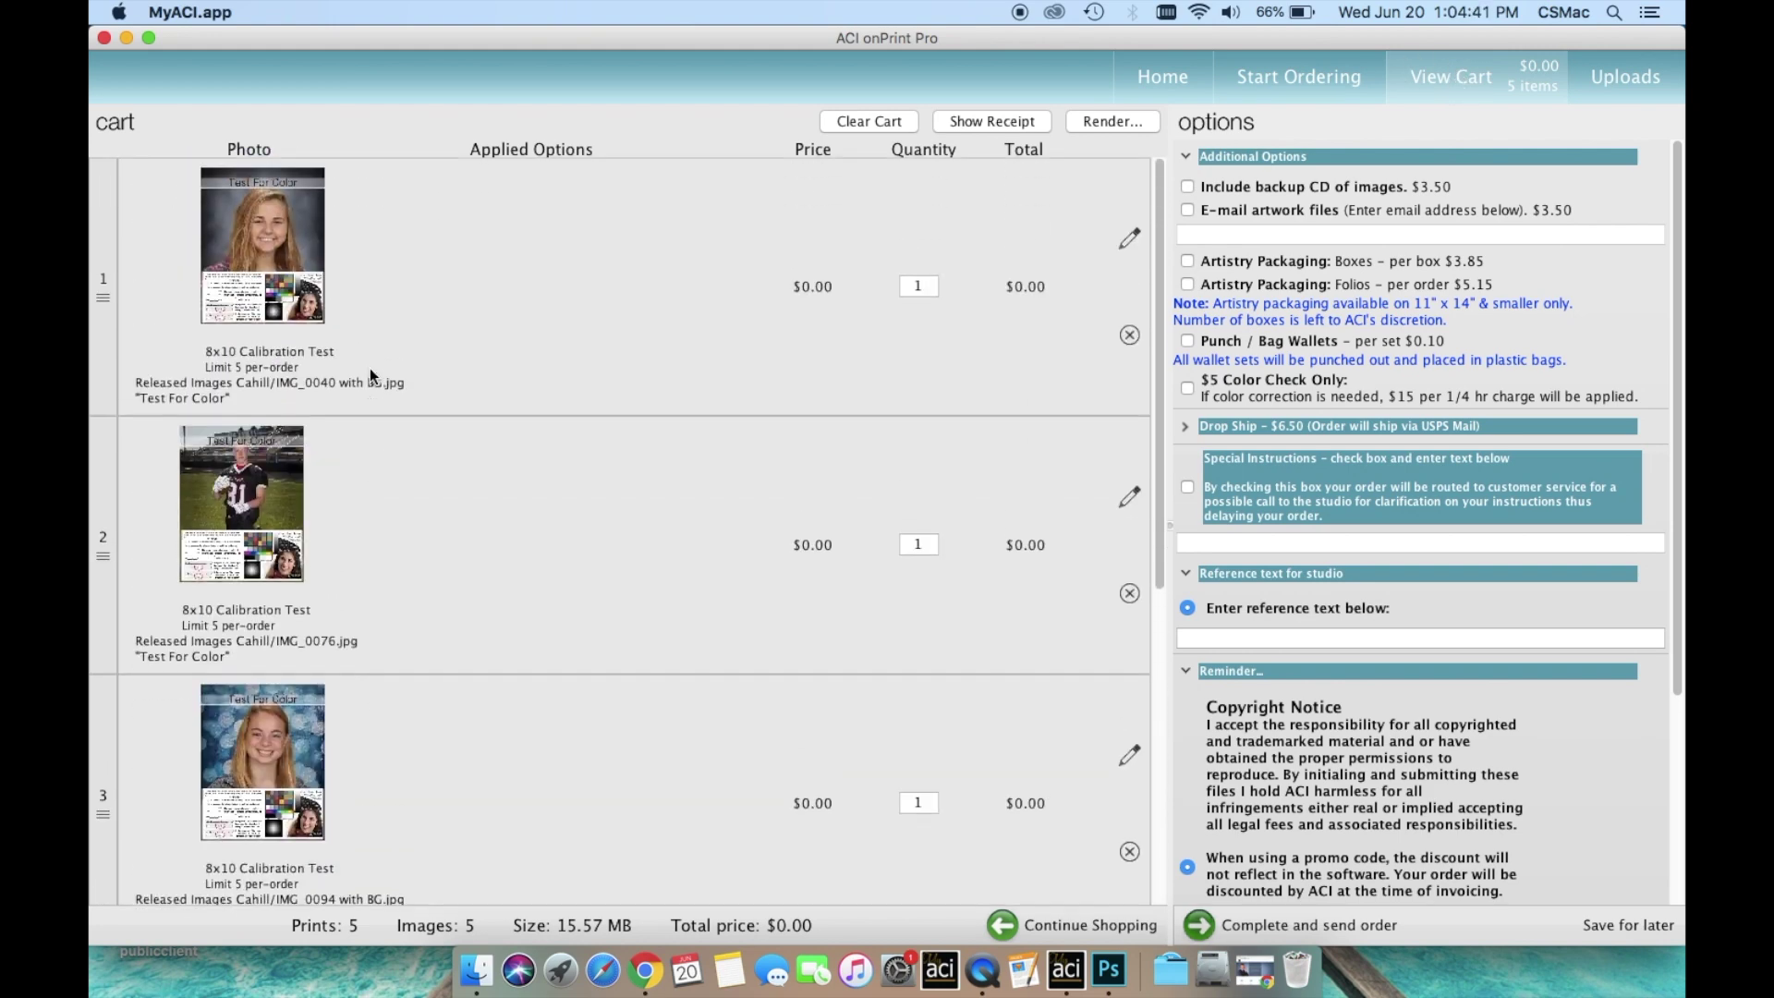
scroll(369, 368, down, 3)
scroll(369, 368, up, 3)
scroll(1428, 558, down, 1)
click(1357, 597)
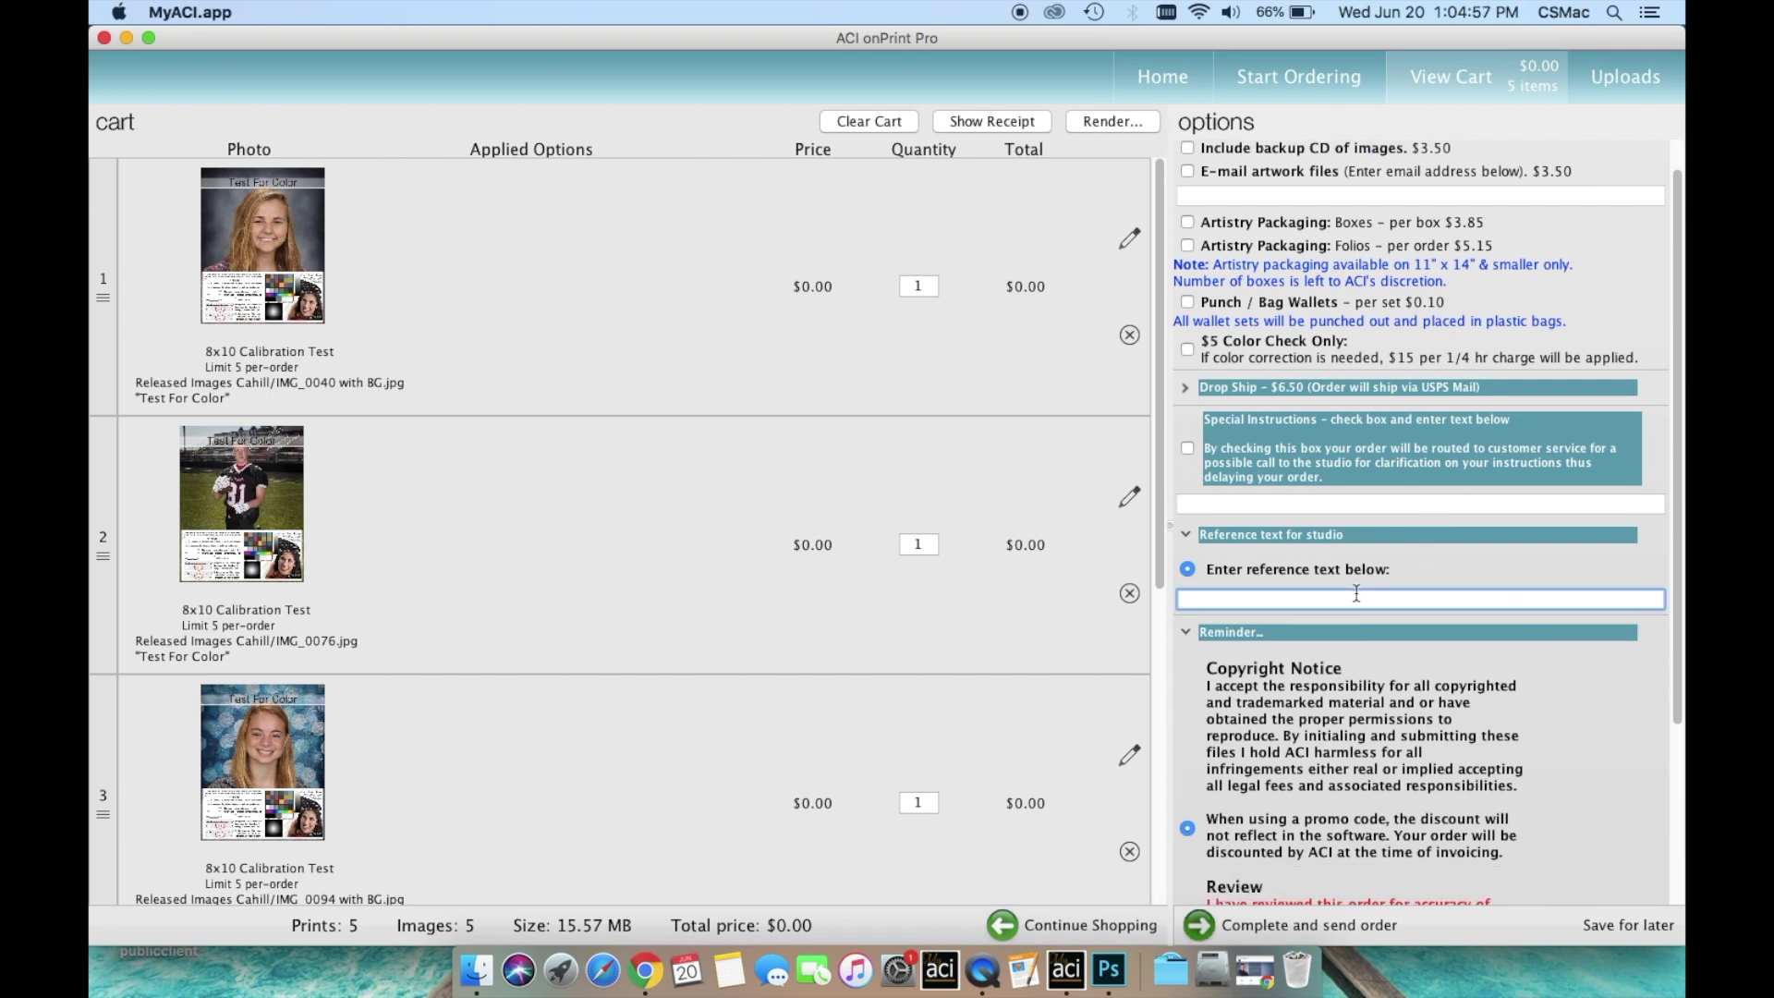
text(TEST)
Step: Enter the customer's initials below the copyright and review notice to approve the order
scroll(1356, 596, down, 1)
scroll(1355, 591, down, 5)
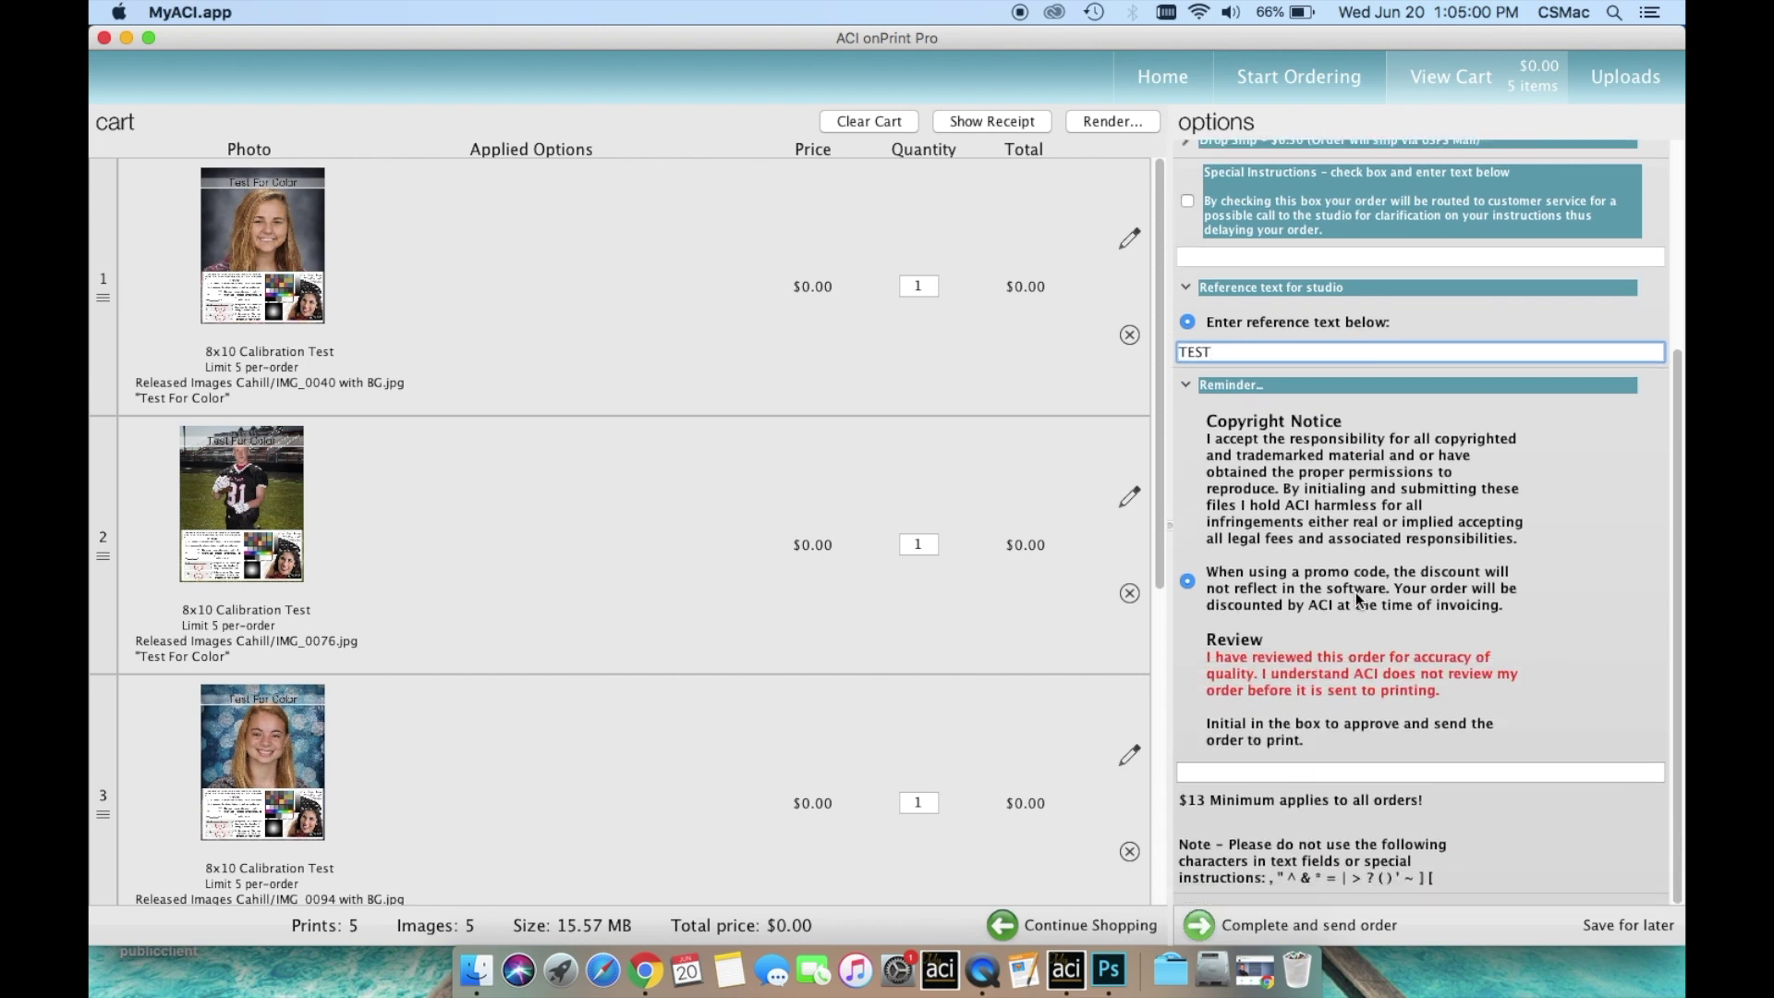
click(1302, 771)
text(ES)
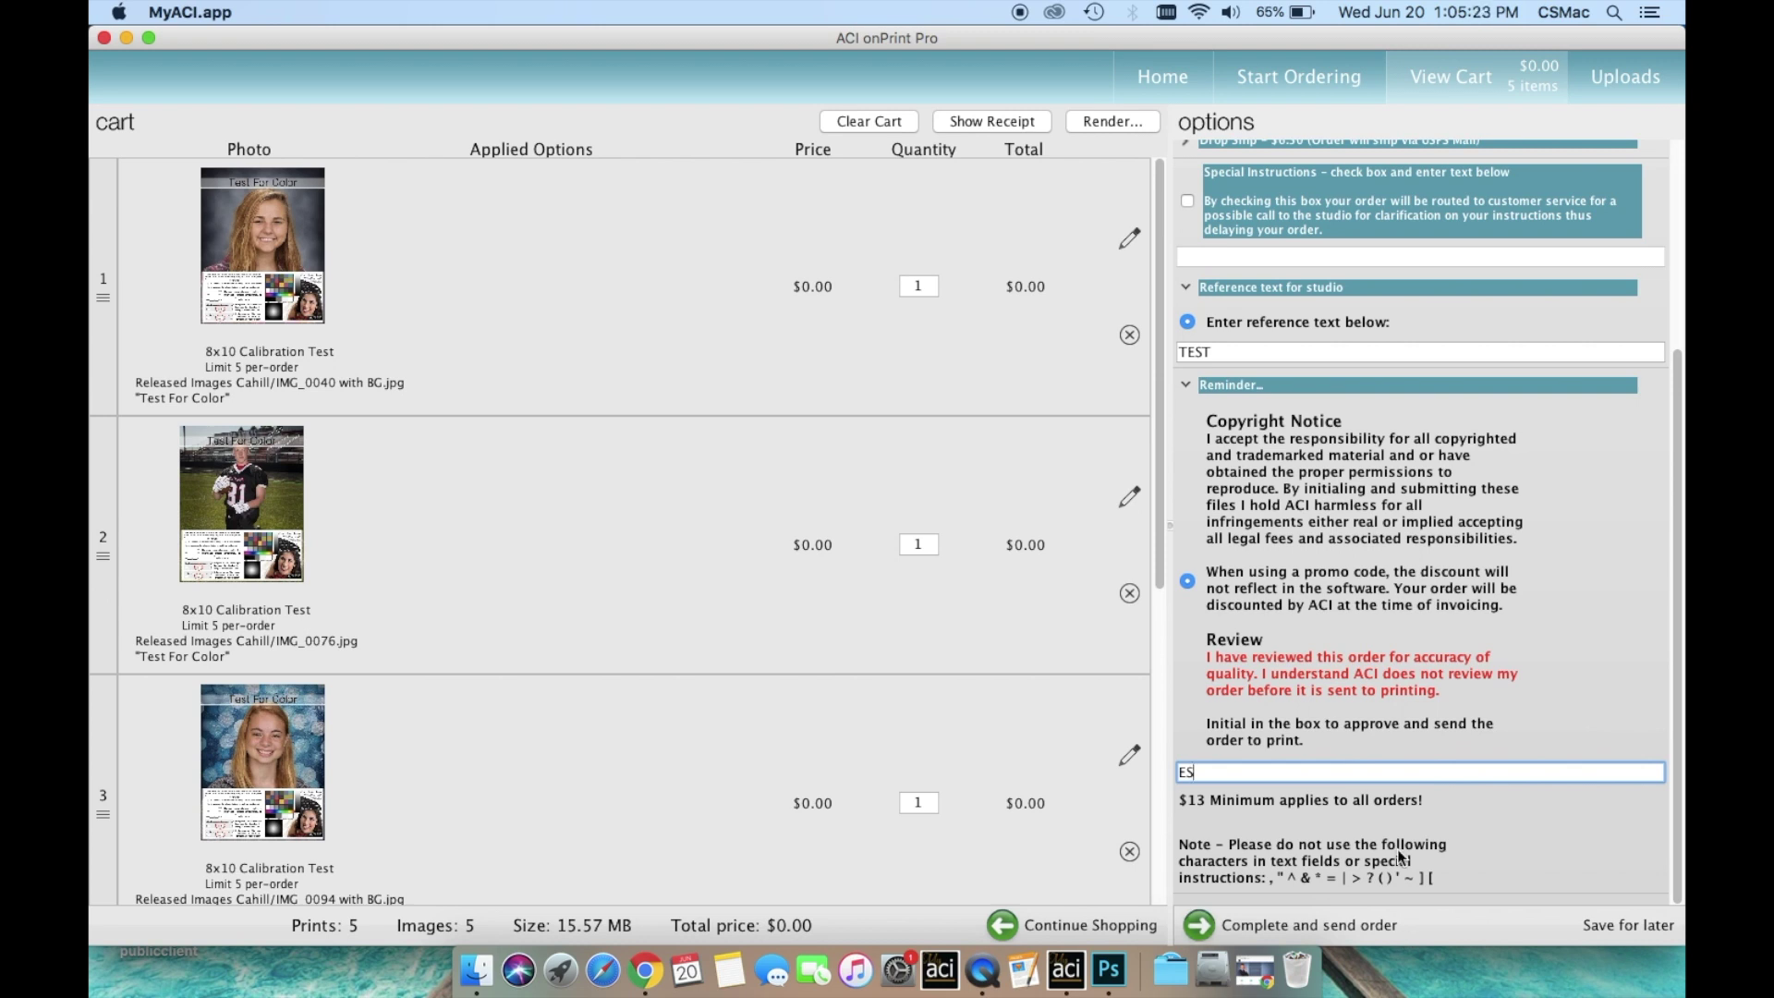
Step: Return to ordering and add the Color Munki Display Software from the miscellaneous specialty products to the order
click(1306, 86)
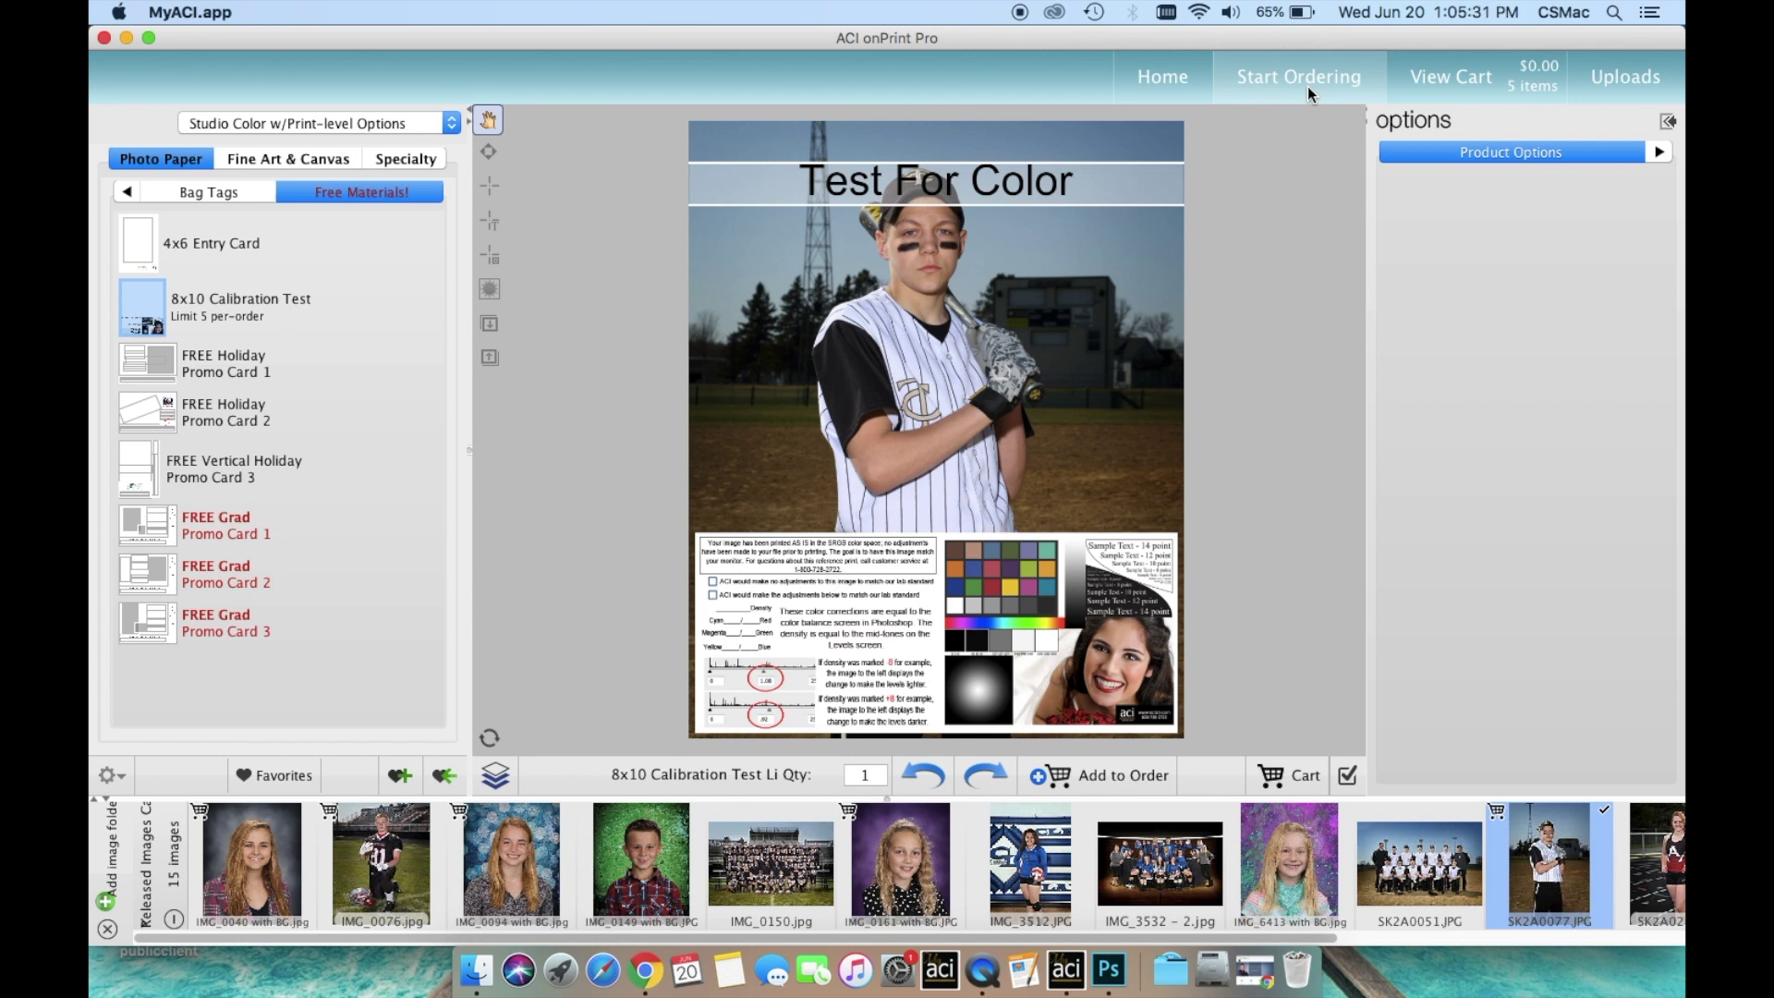
click(430, 160)
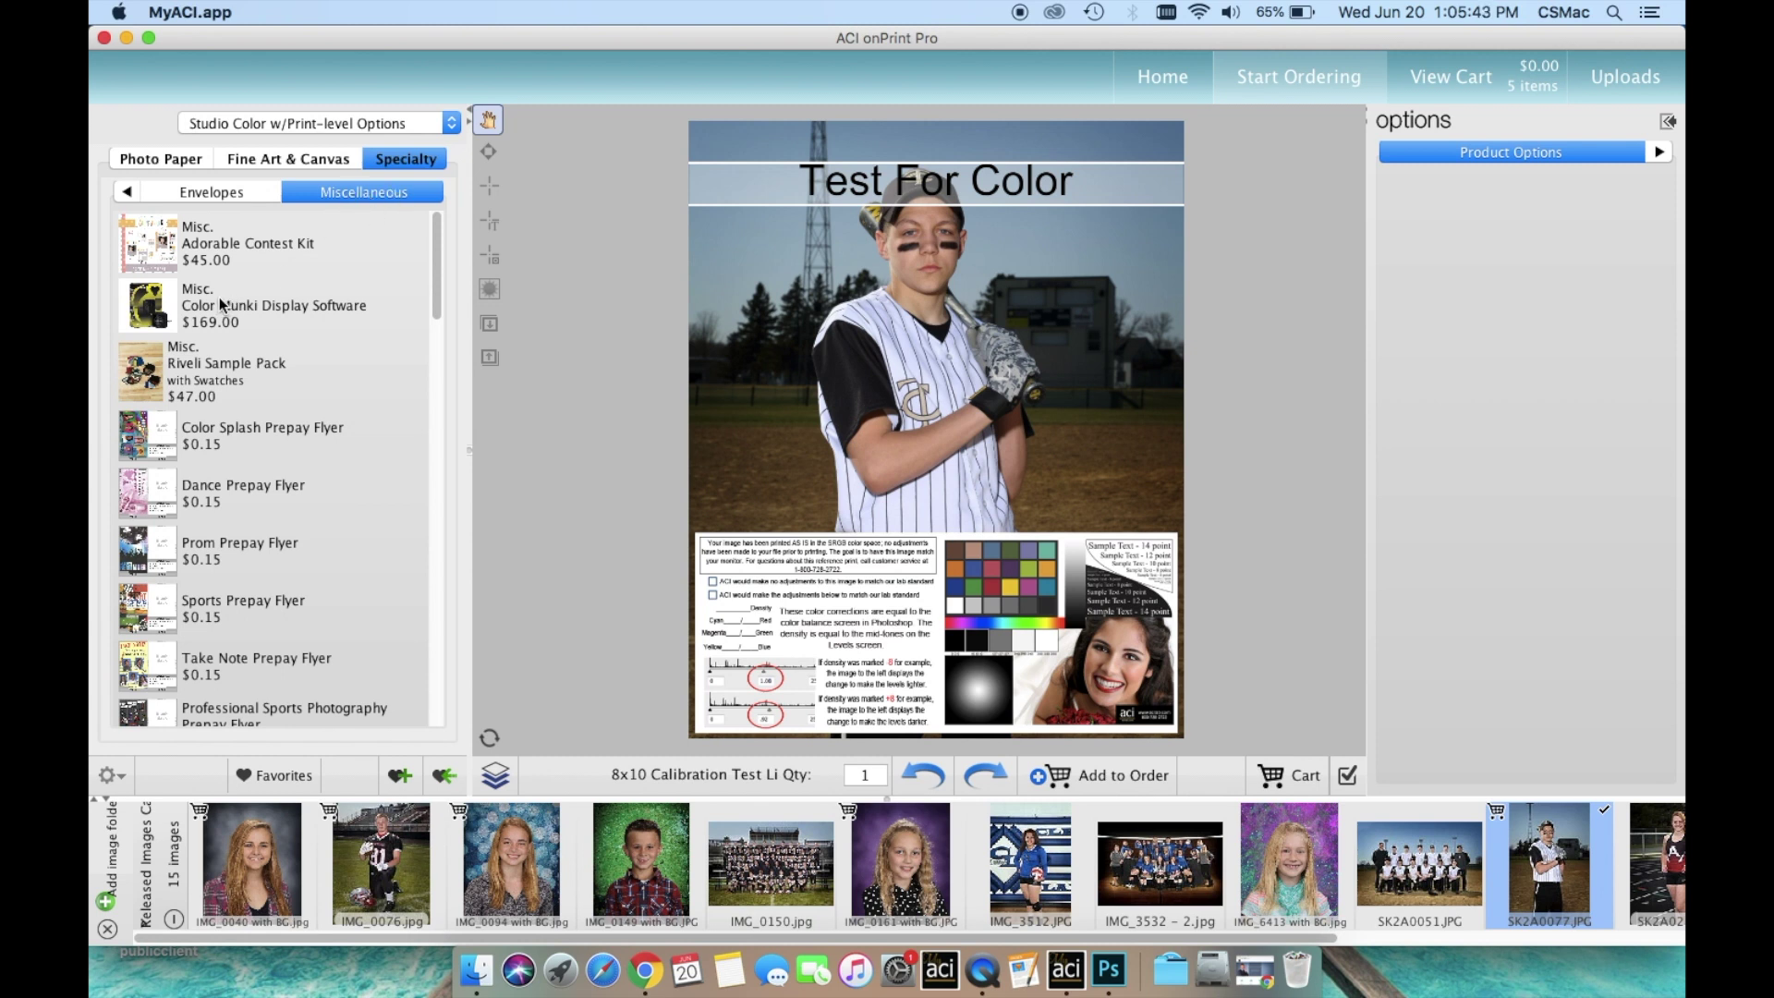
click(263, 306)
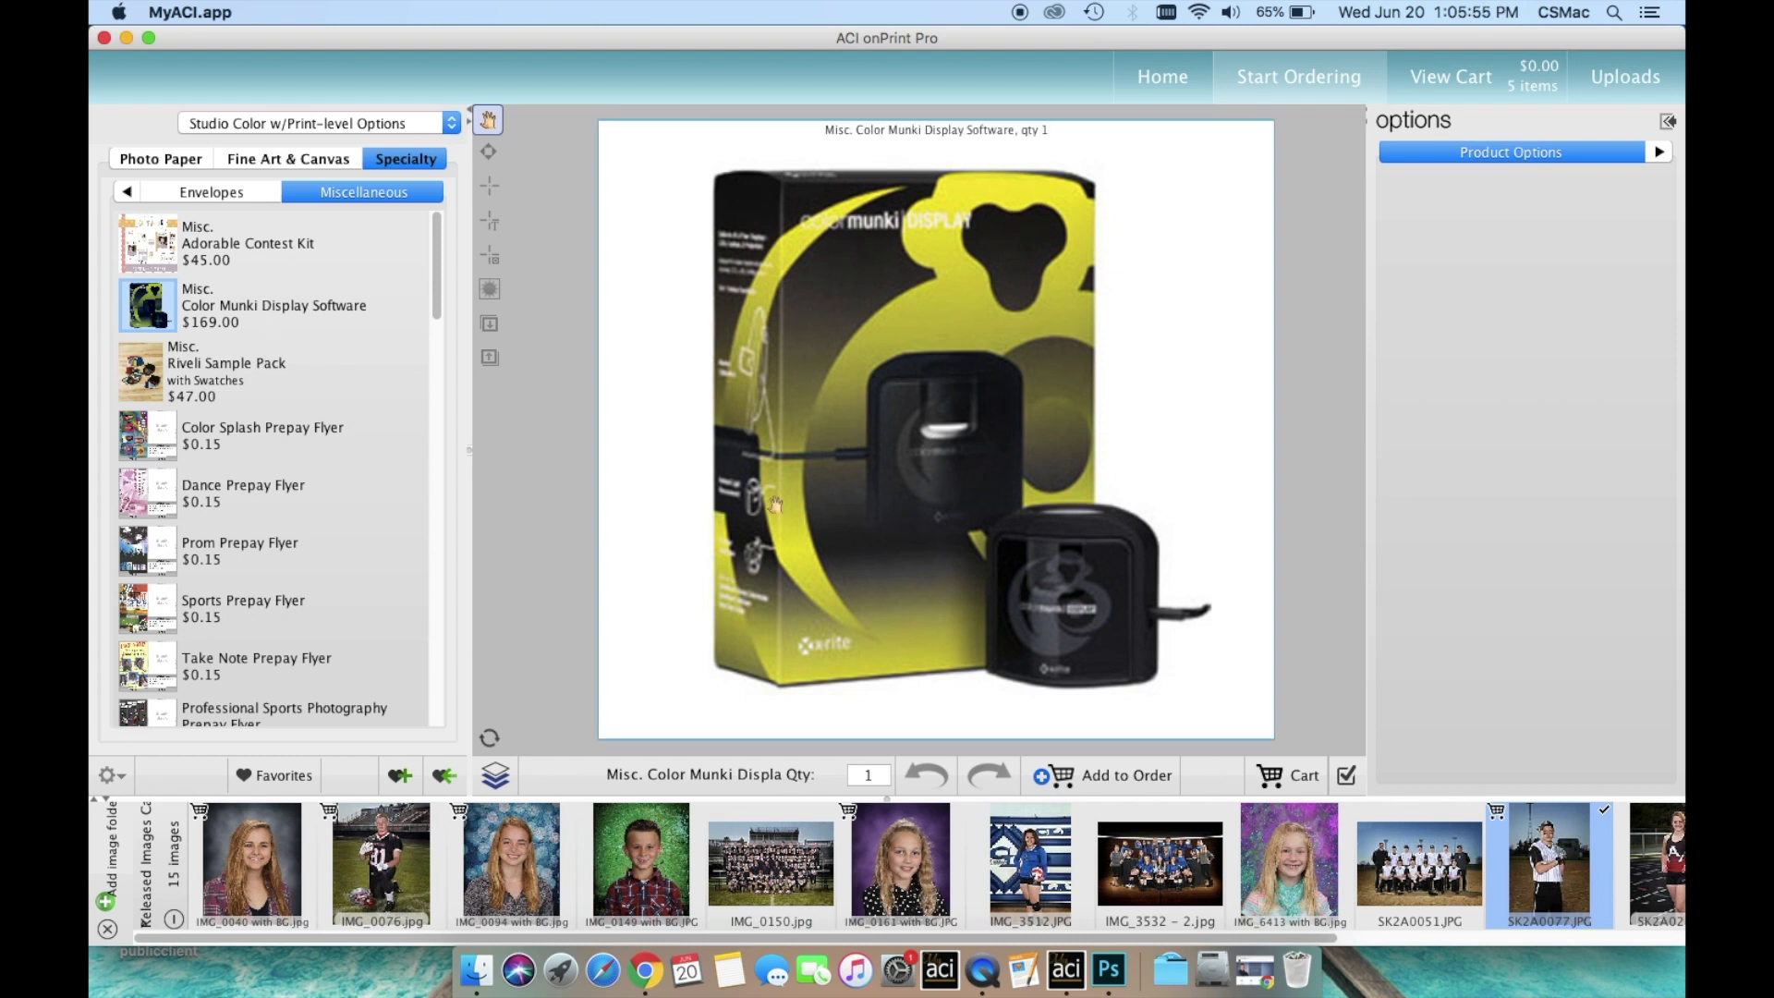
click(1118, 774)
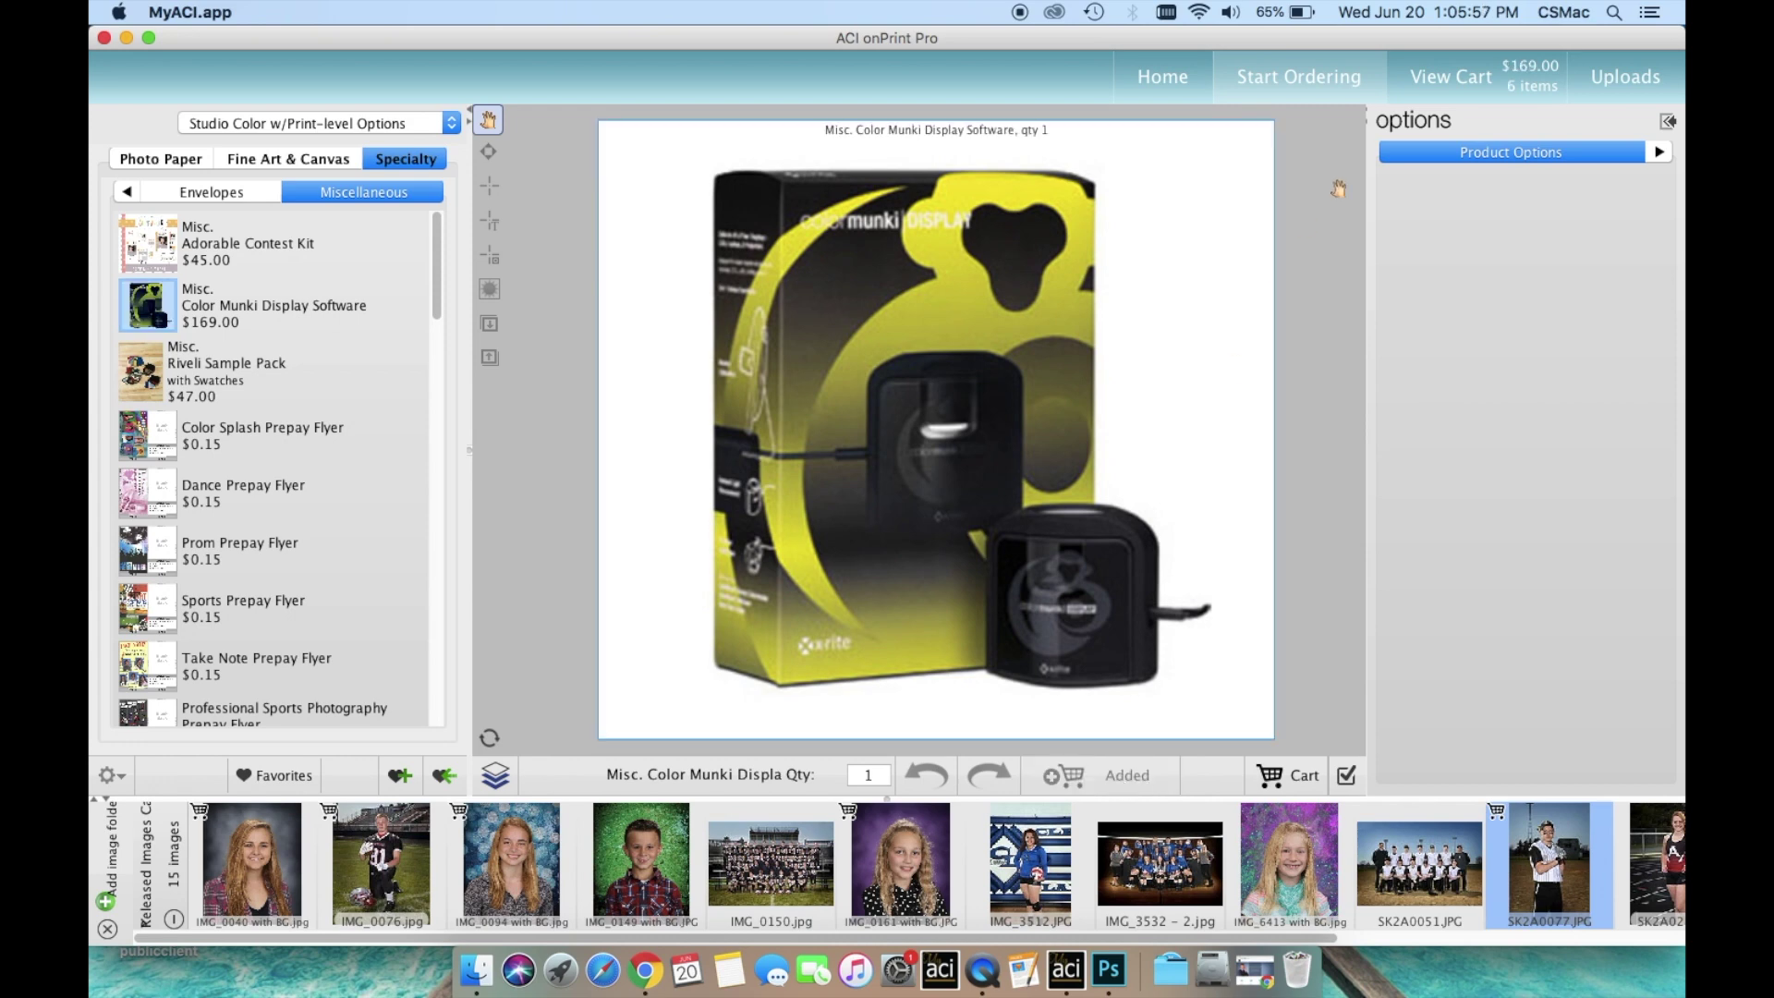
Step: Review the cart items together with the order options, reference text and approval initials
click(1502, 74)
scroll(674, 603, down, 10)
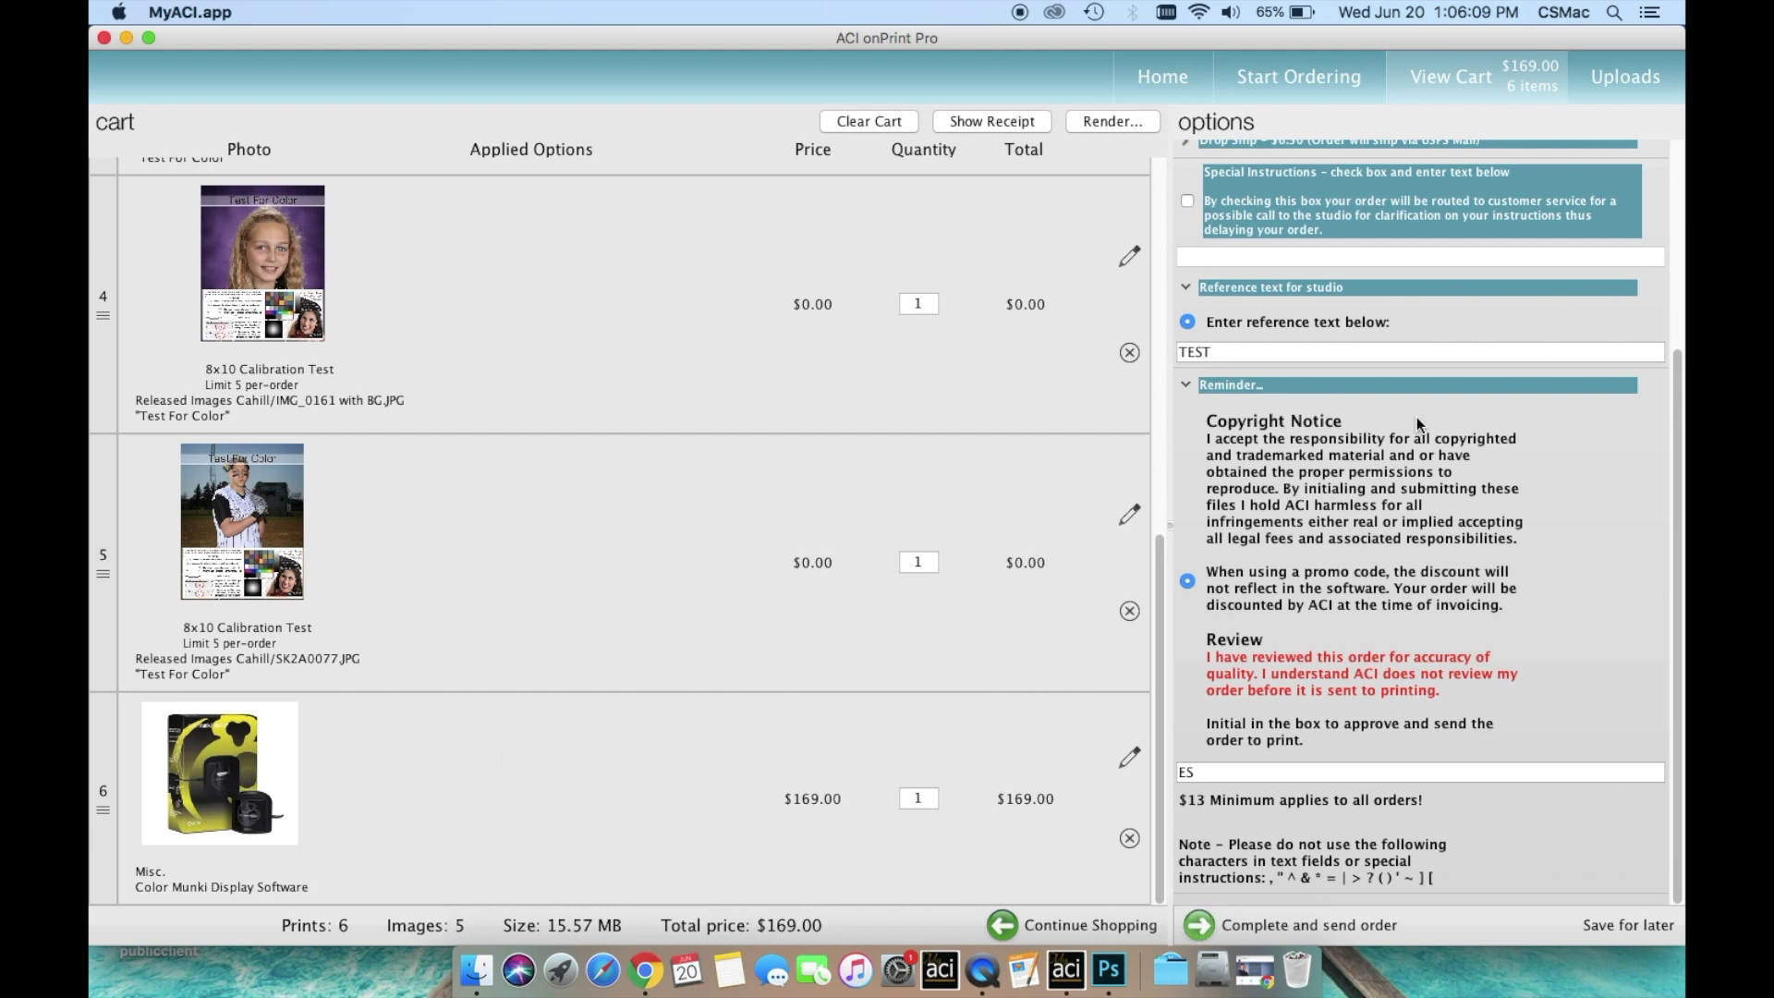
scroll(1417, 418, up, 5)
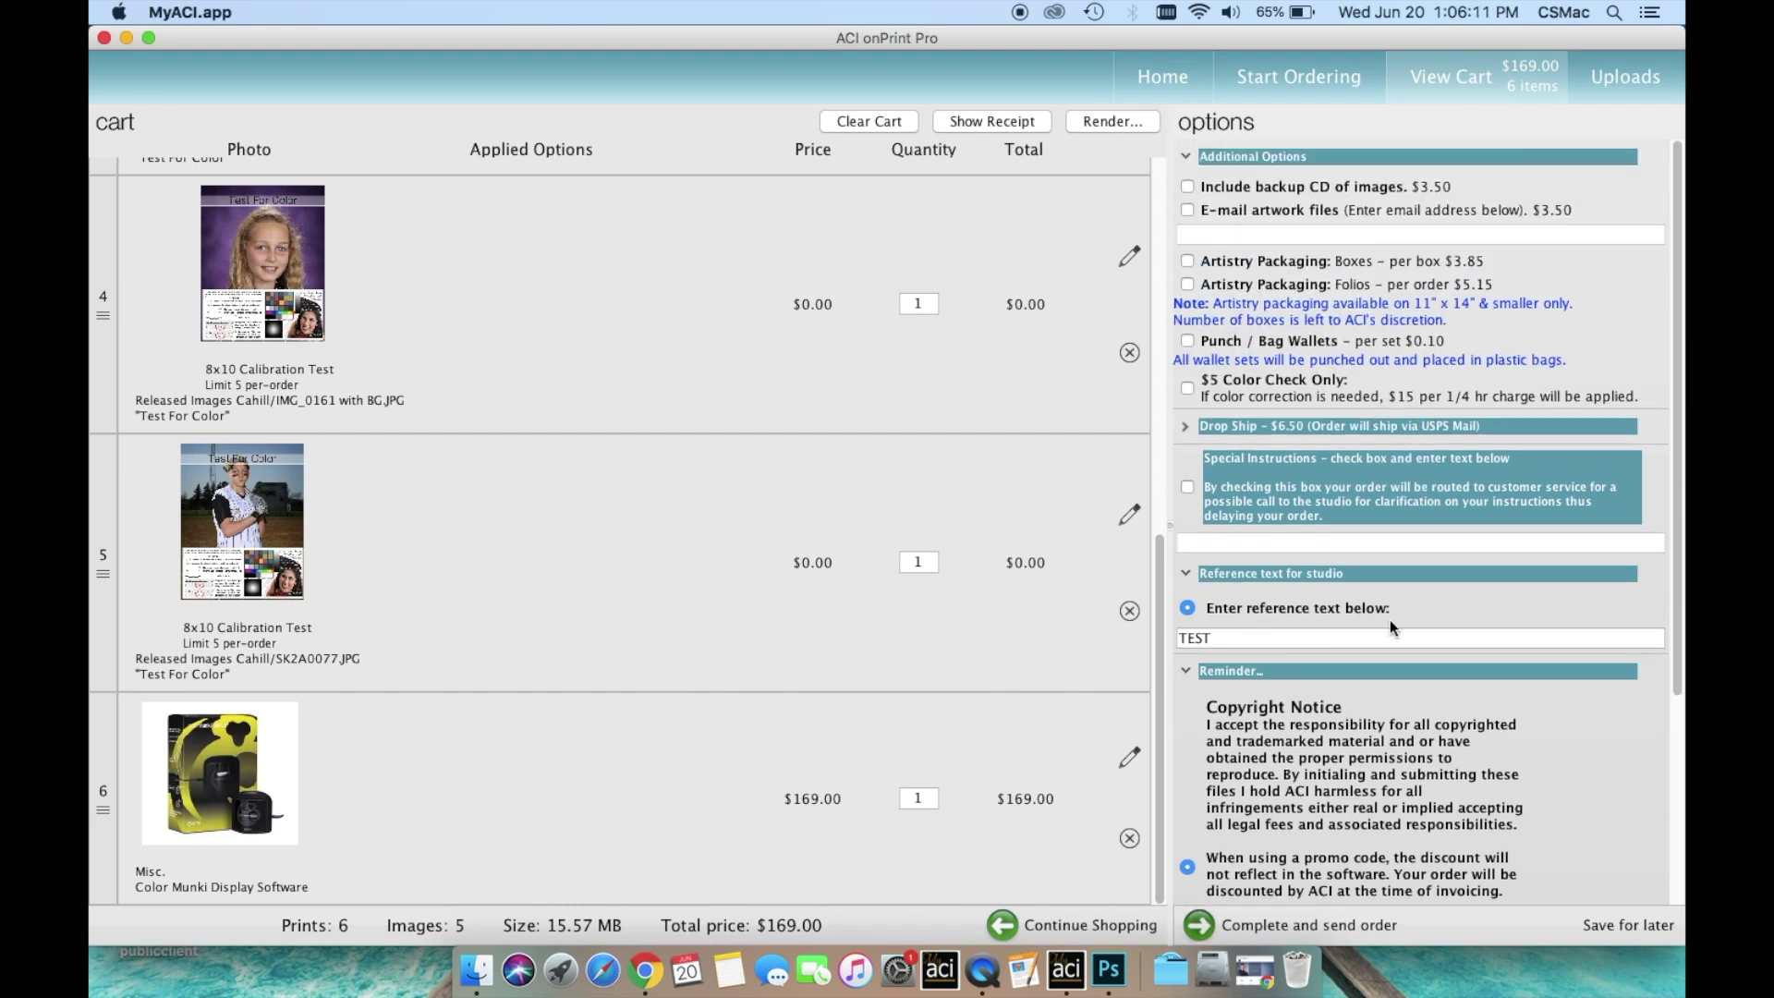
scroll(1440, 623, down, 5)
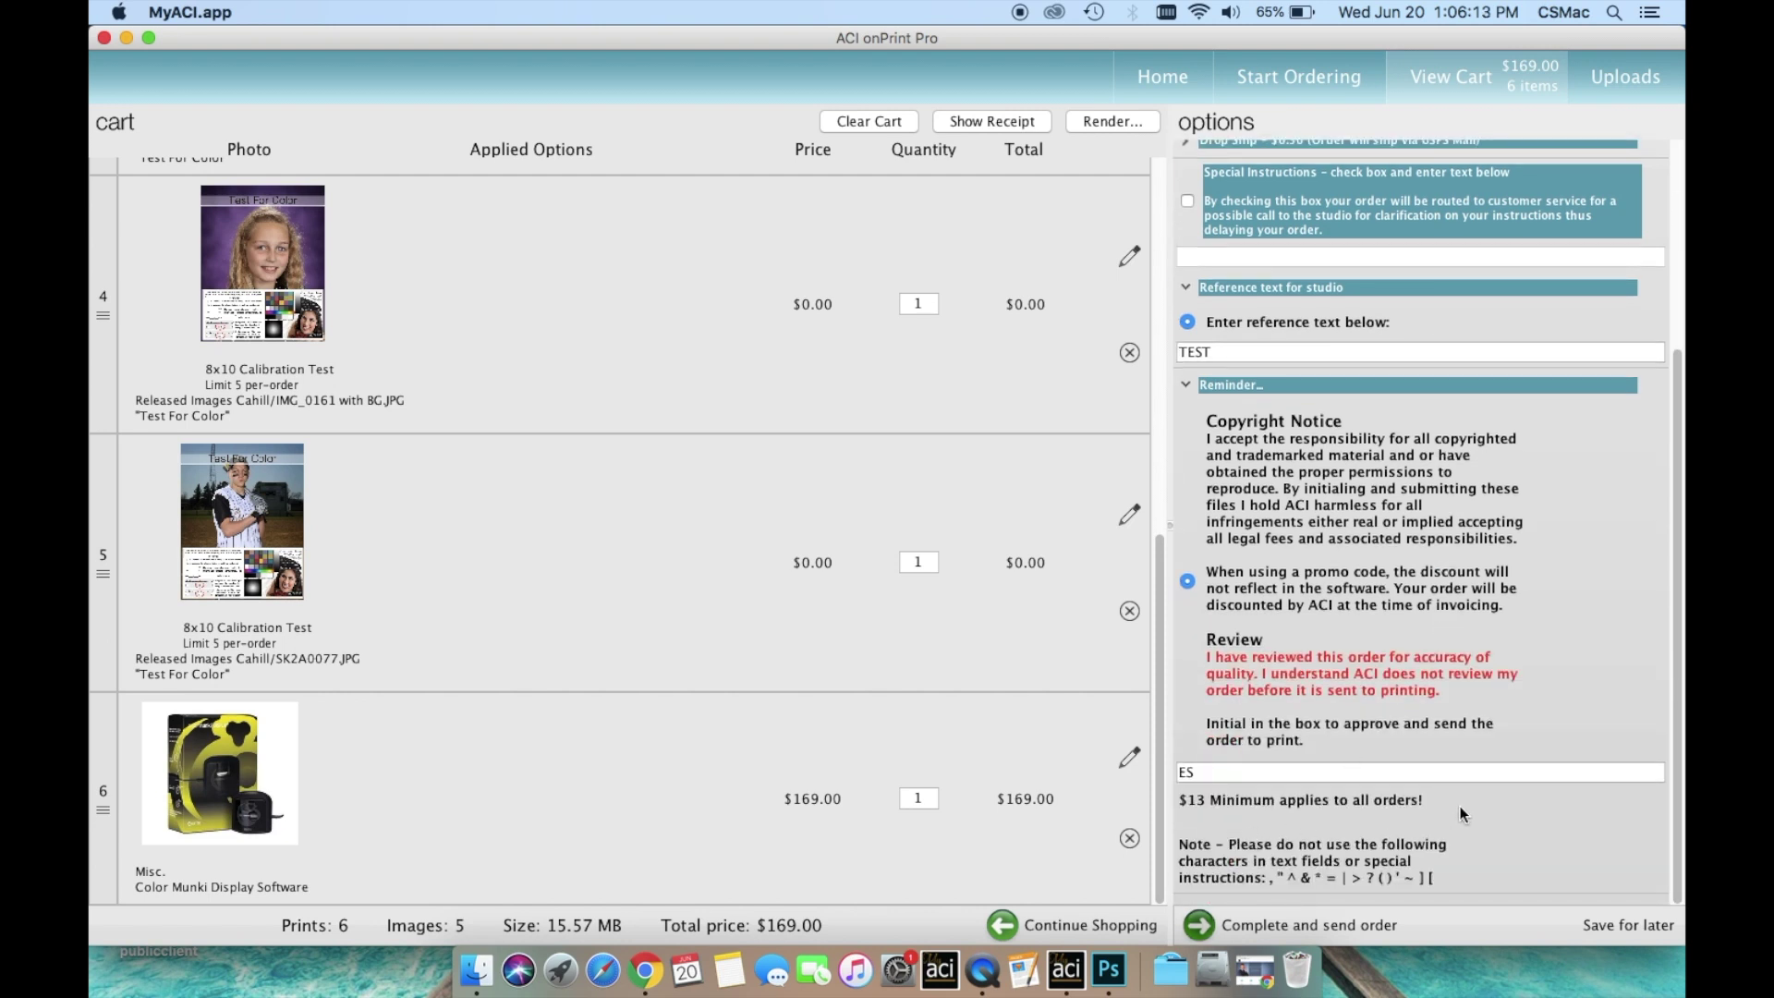